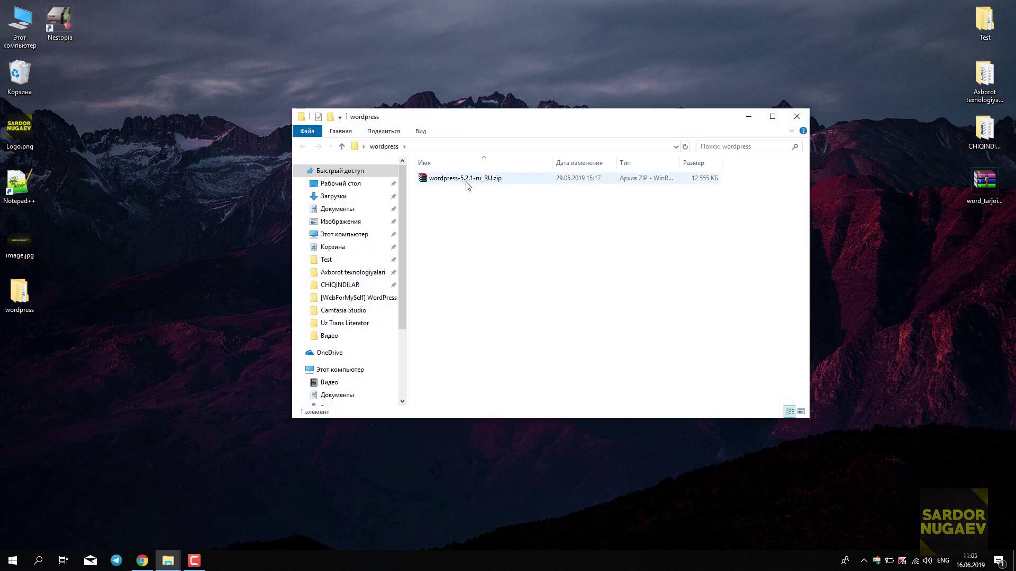
# Minimize the Explorer window showing the wordpress folder.
pyautogui.click(751, 116)
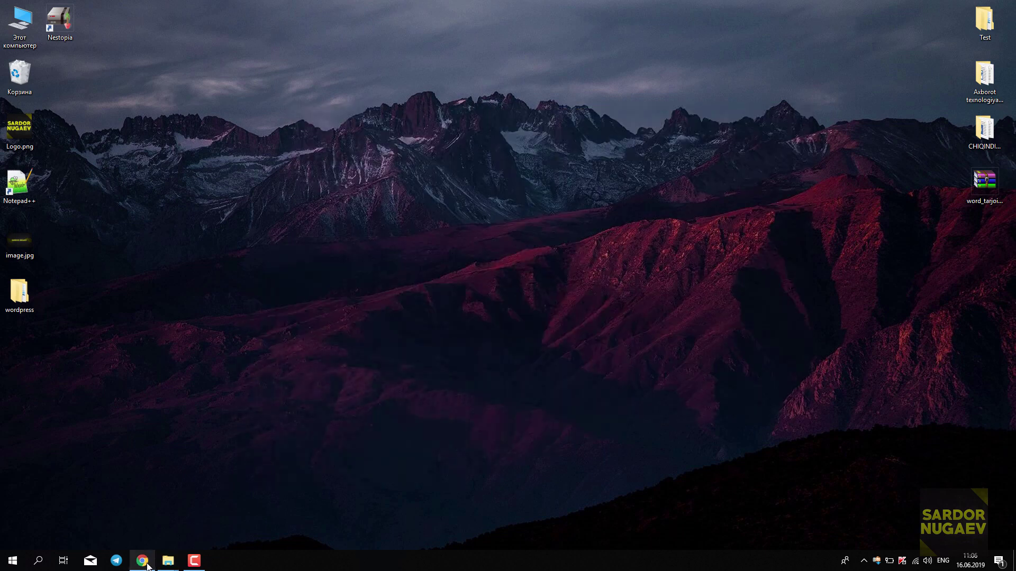
pyautogui.click(142, 561)
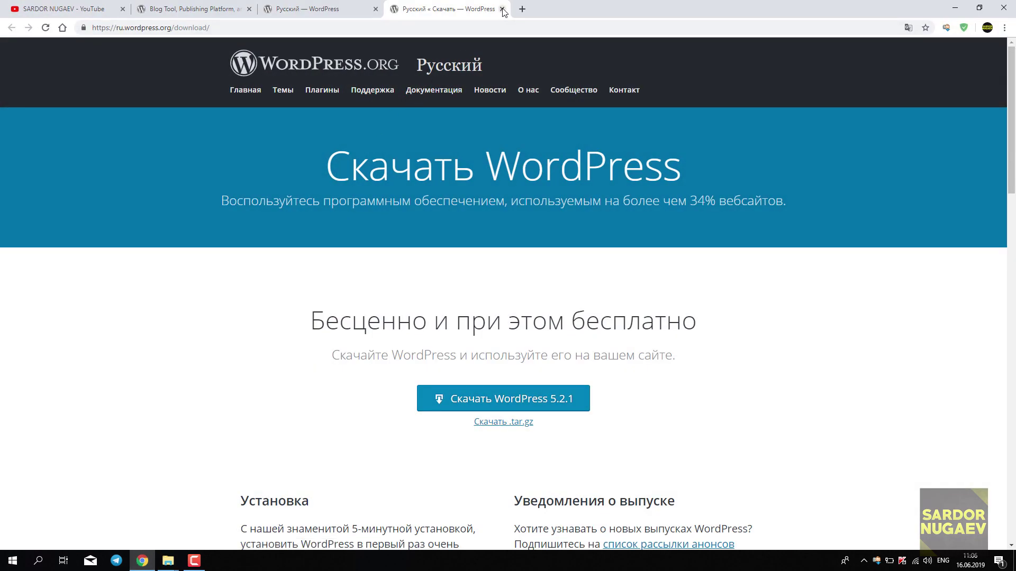
pyautogui.click(51, 8)
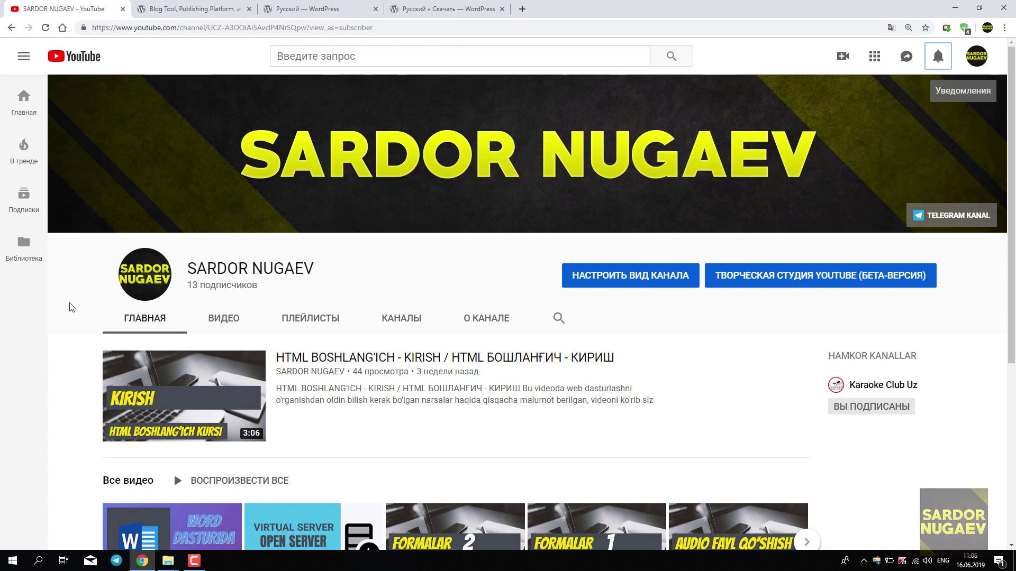
pyautogui.scroll(-4, 71, 306)
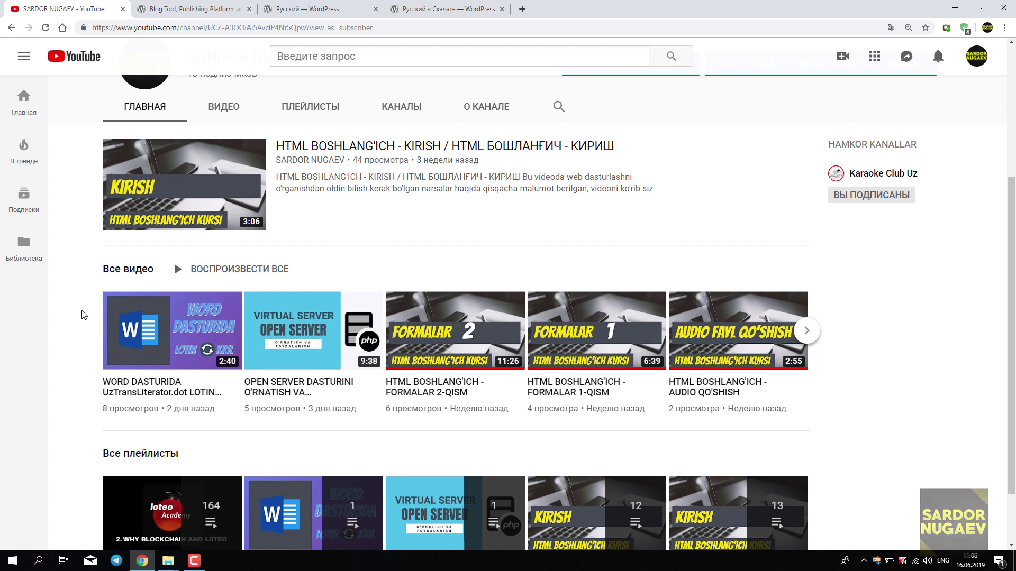
pyautogui.scroll(4, 82, 314)
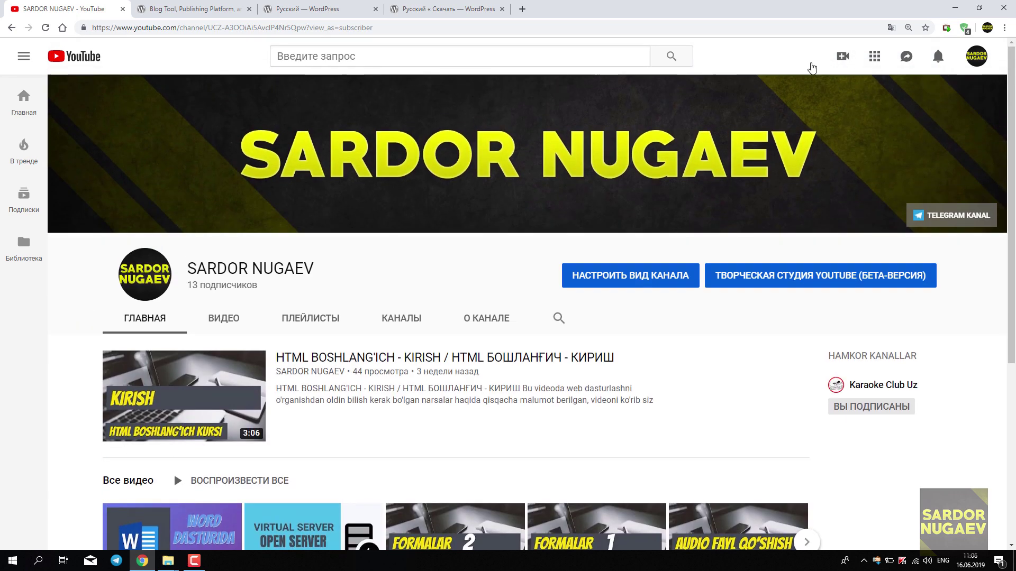
pyautogui.click(957, 8)
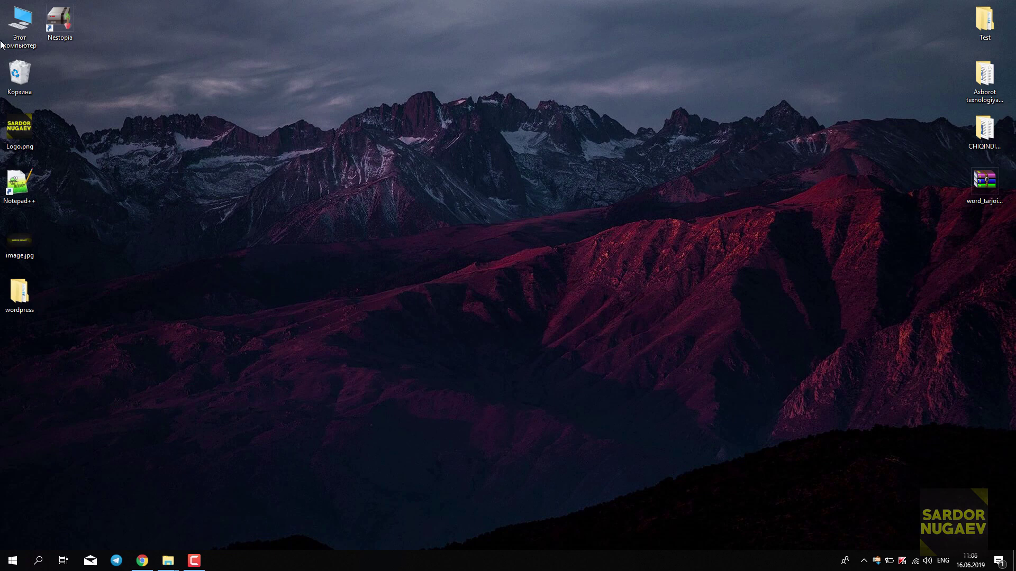
# Run Open Server x64.exe from C:\OSPanel as administrator and dismiss its message.
pyautogui.press('super+e')
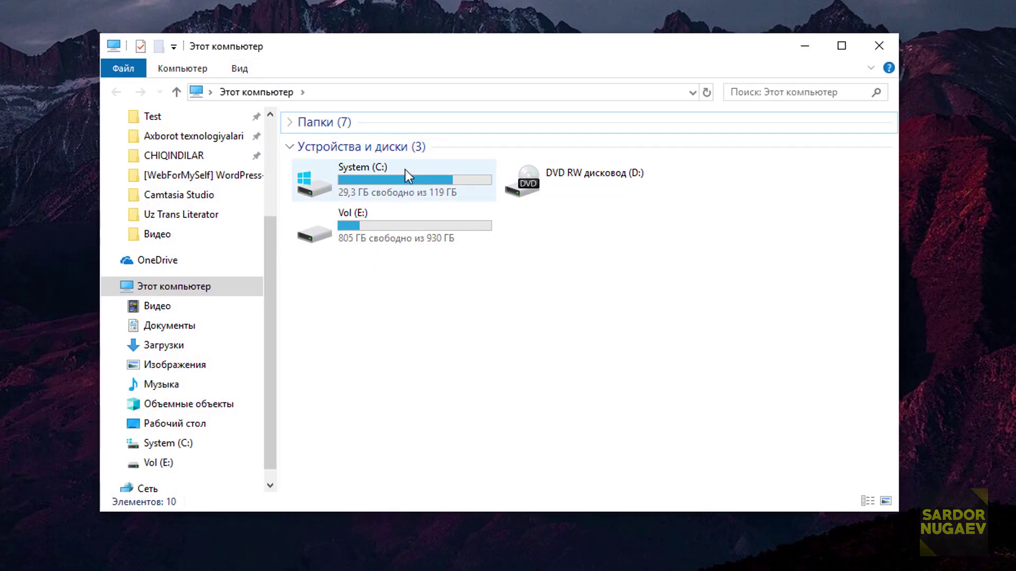
pyautogui.doubleClick(407, 176)
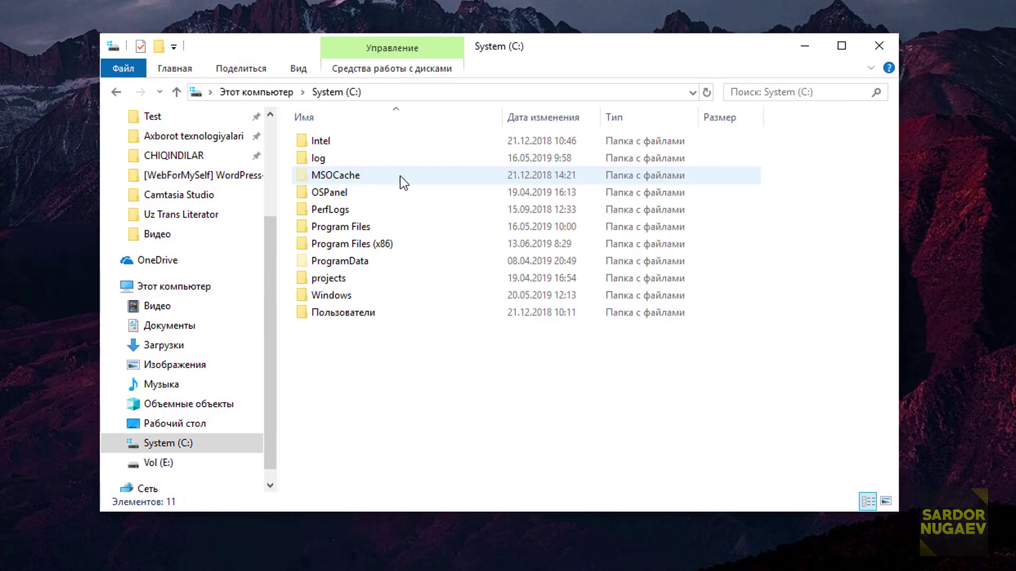
pyautogui.doubleClick(363, 194)
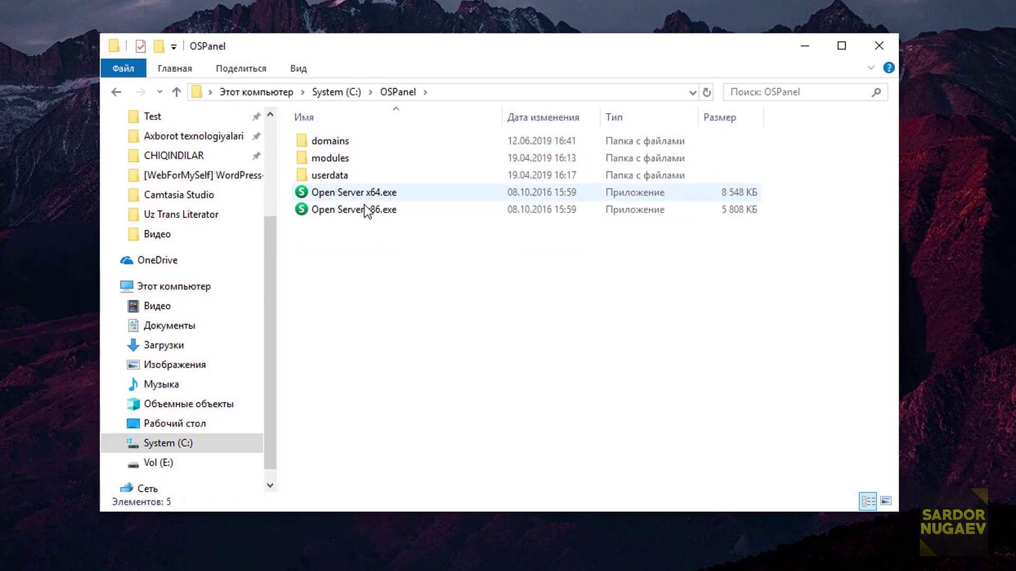
pyautogui.click(377, 195)
pyautogui.rightClick(373, 189)
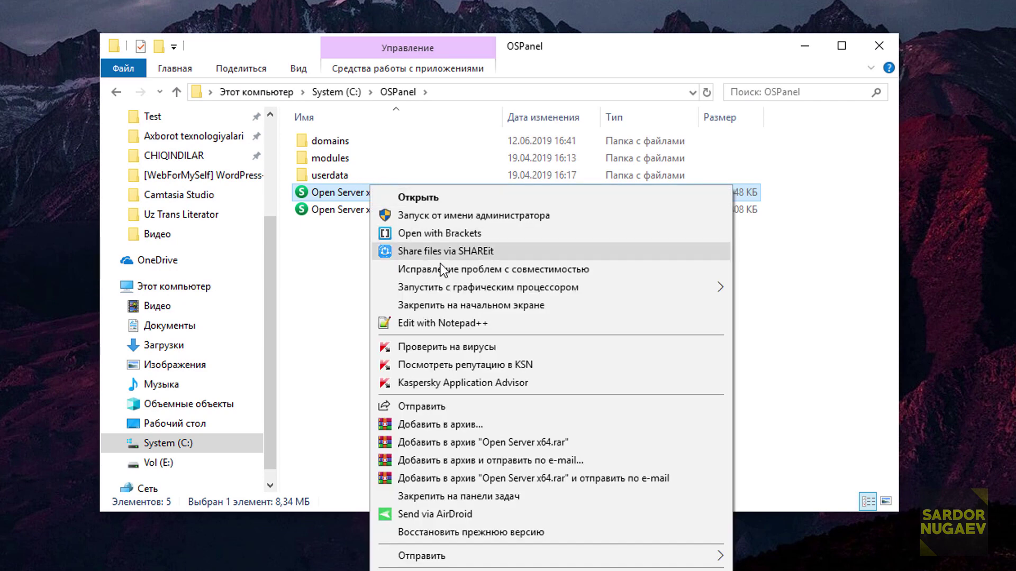
pyautogui.click(484, 215)
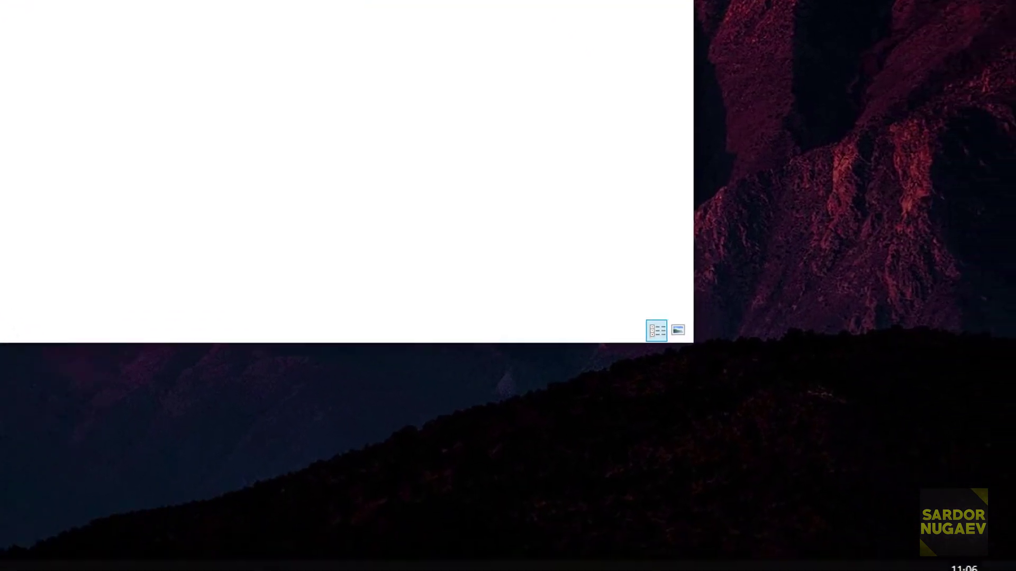
pyautogui.click(879, 52)
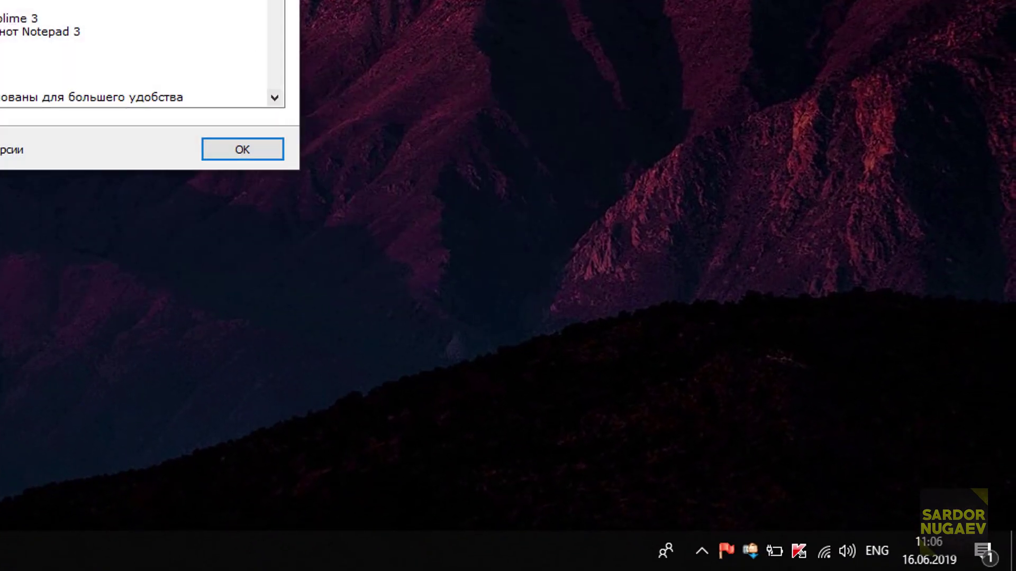
pyautogui.click(243, 149)
# Start the Open Server and open its domains folder of sites.
pyautogui.click(731, 564)
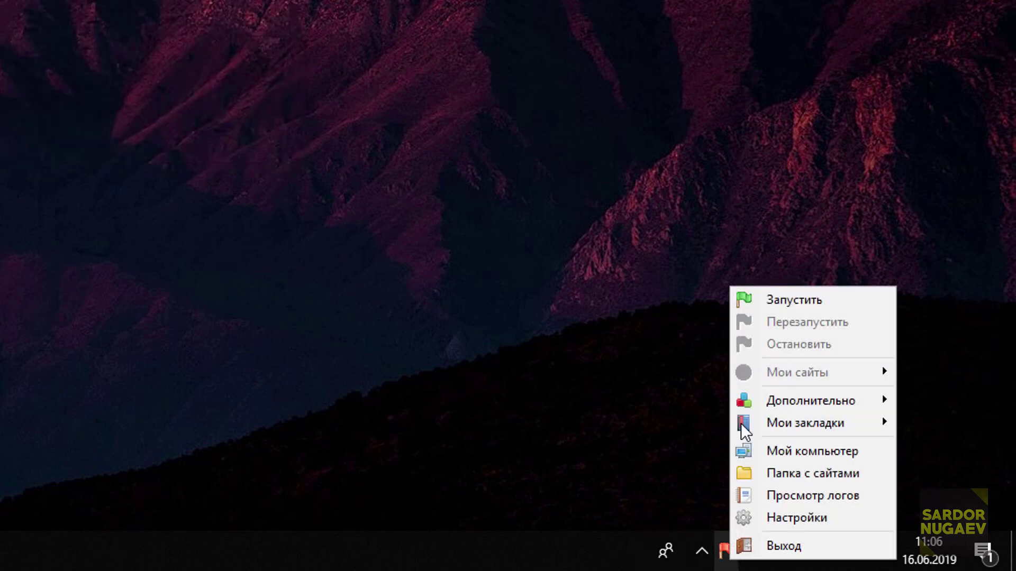
pyautogui.click(784, 298)
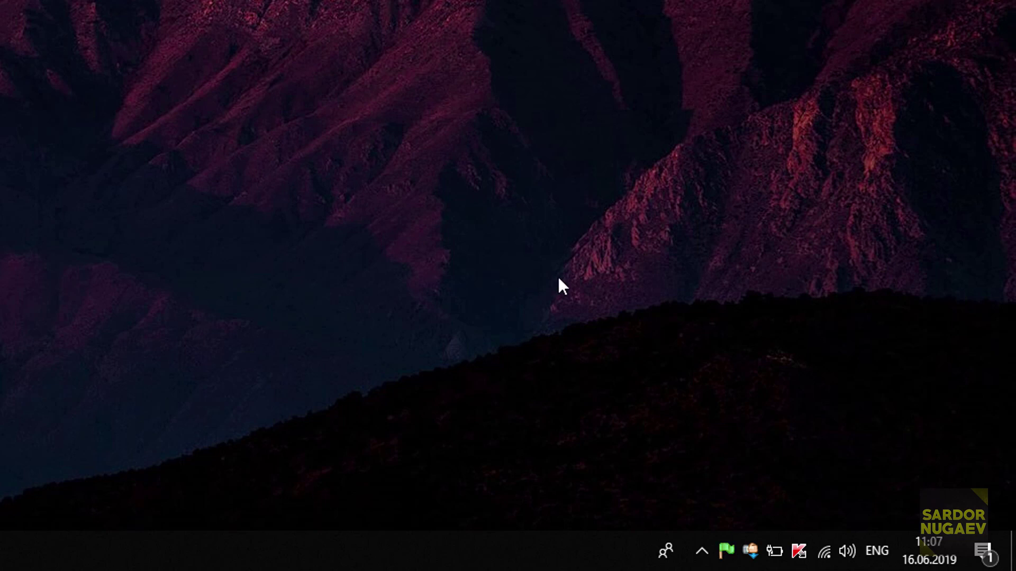
pyautogui.click(723, 560)
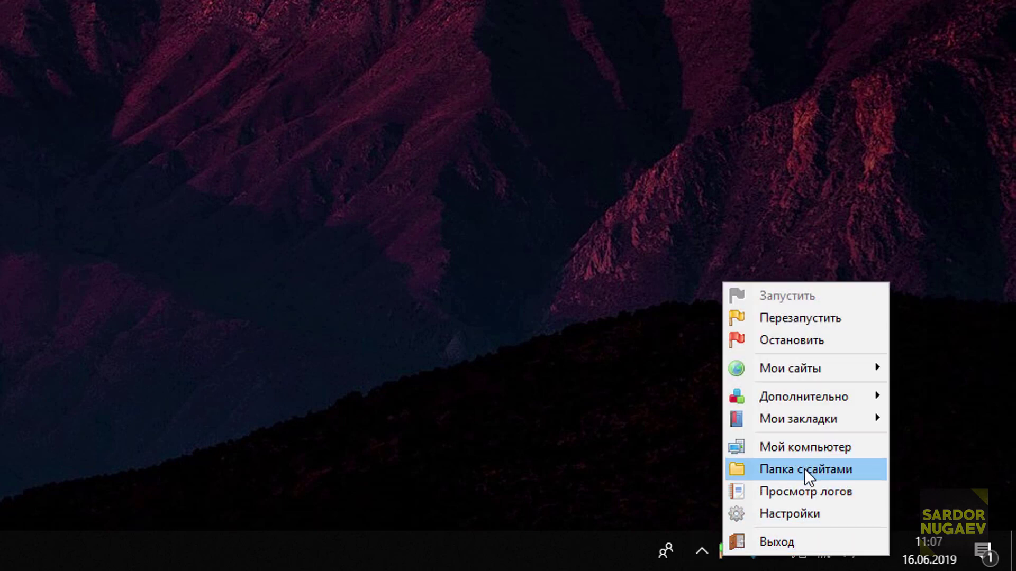
pyautogui.click(830, 471)
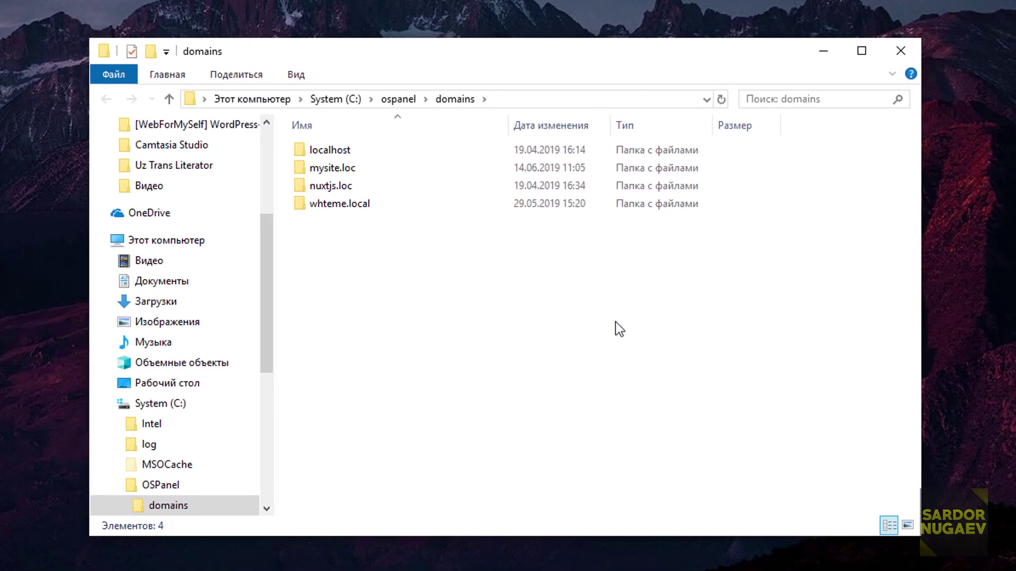
# Add a new folder named wp1.loc to domains and open it.
pyautogui.moveTo(522, 58); pyautogui.dragTo(444, 35)
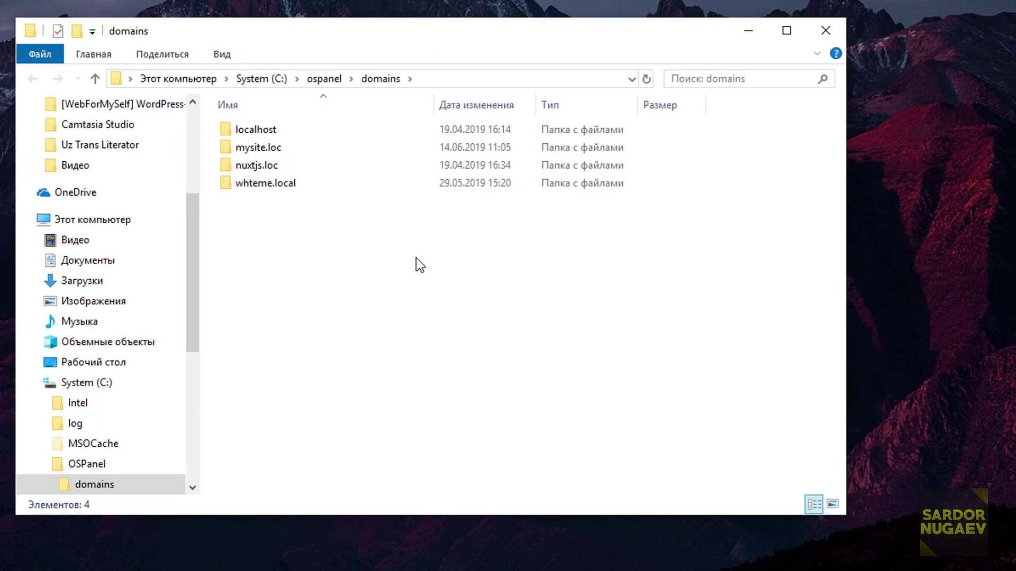
pyautogui.rightClick(420, 264)
pyautogui.rightClick(390, 250)
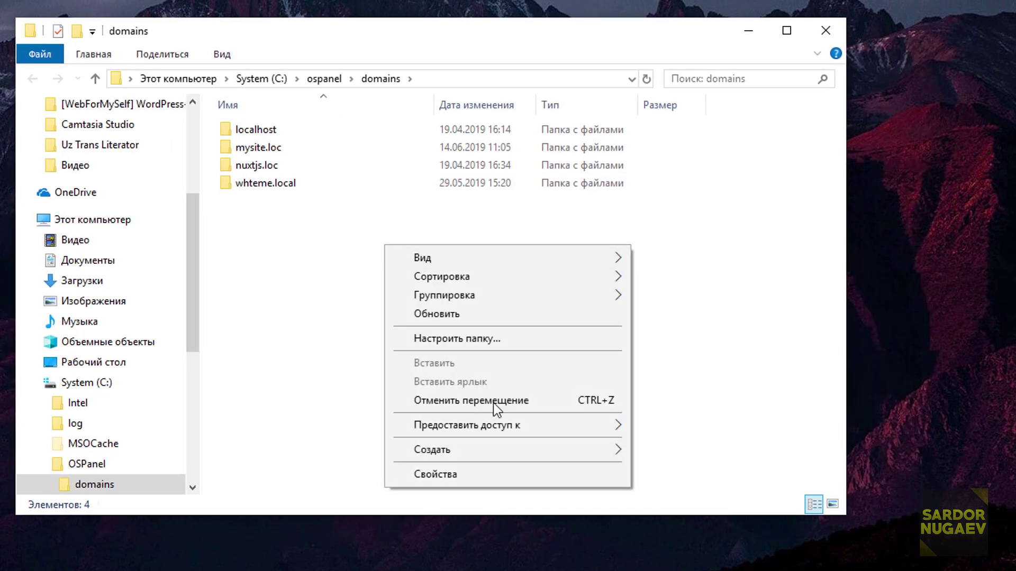
pyautogui.moveTo(679, 431)
pyautogui.click(680, 451)
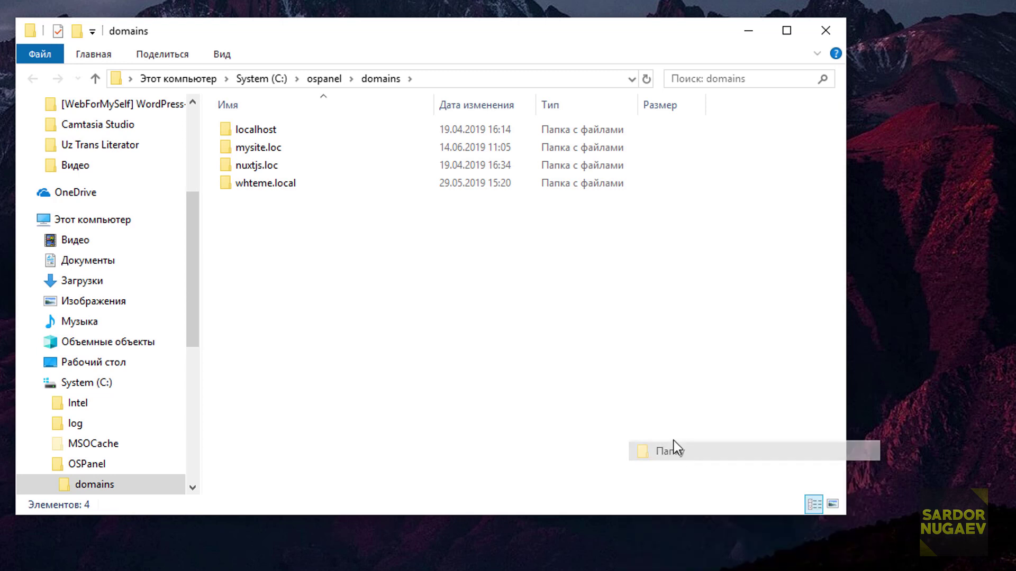
pyautogui.write('wp')
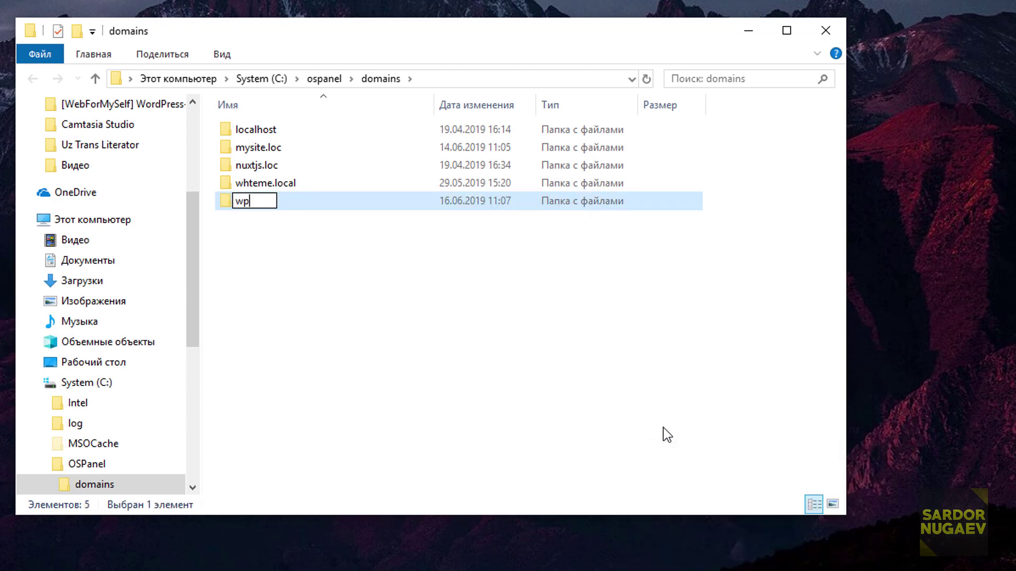
pyautogui.write('1.loc')
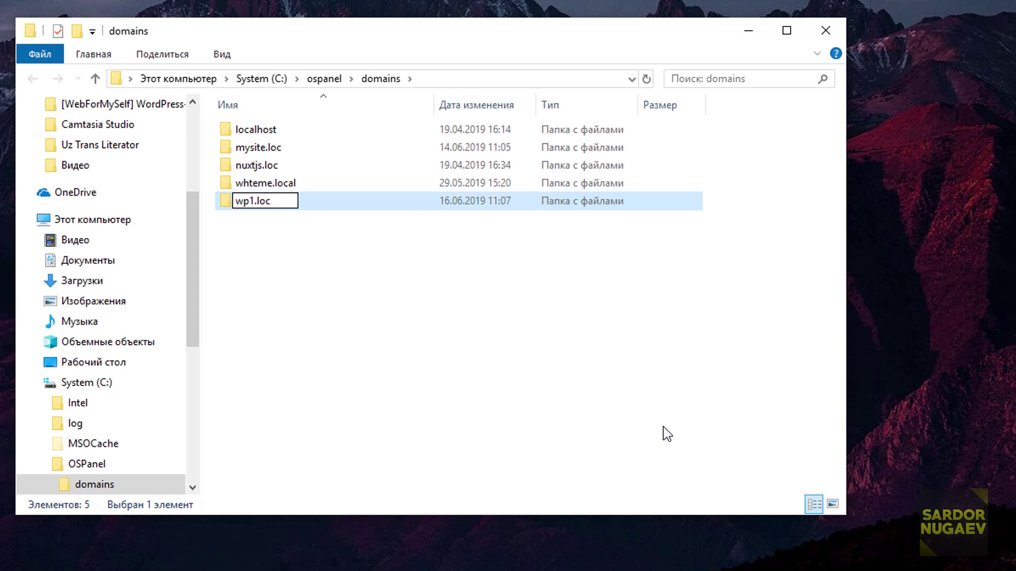
pyautogui.click(394, 296)
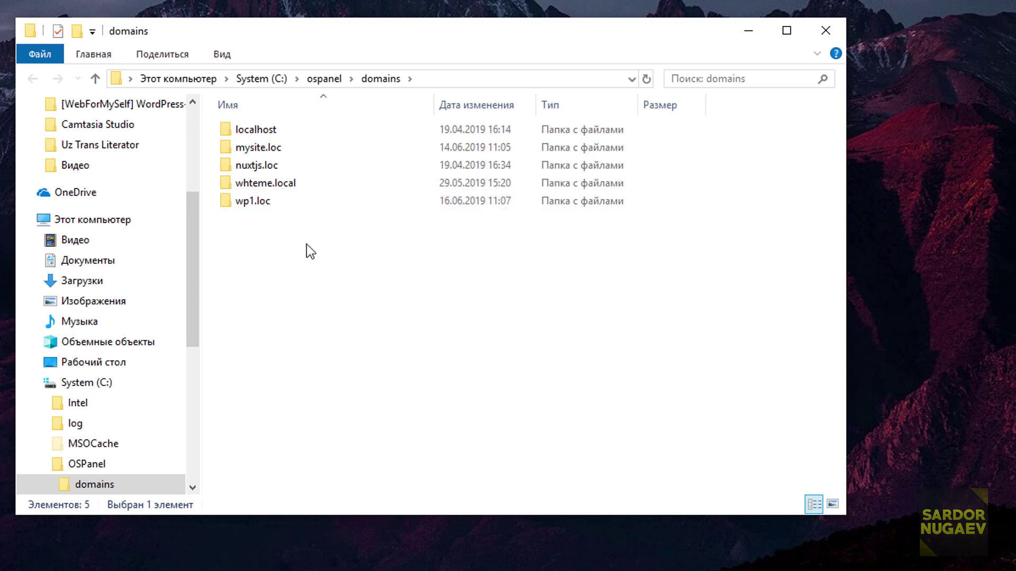
pyautogui.doubleClick(286, 206)
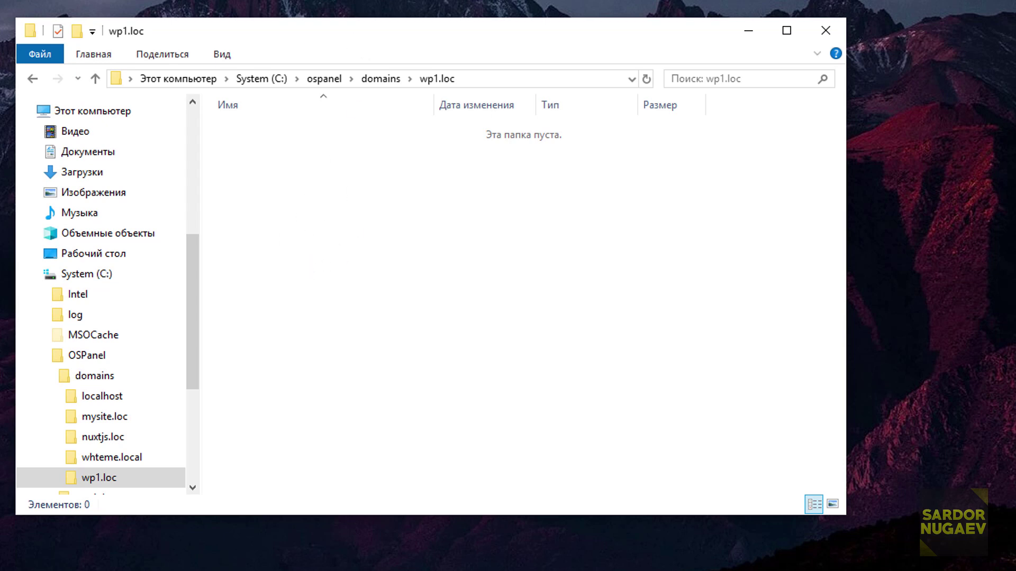
# Copy wordpress-5.2.1-ru_RU.zip from the wordpress folder into wp1.loc.
pyautogui.click(329, 109)
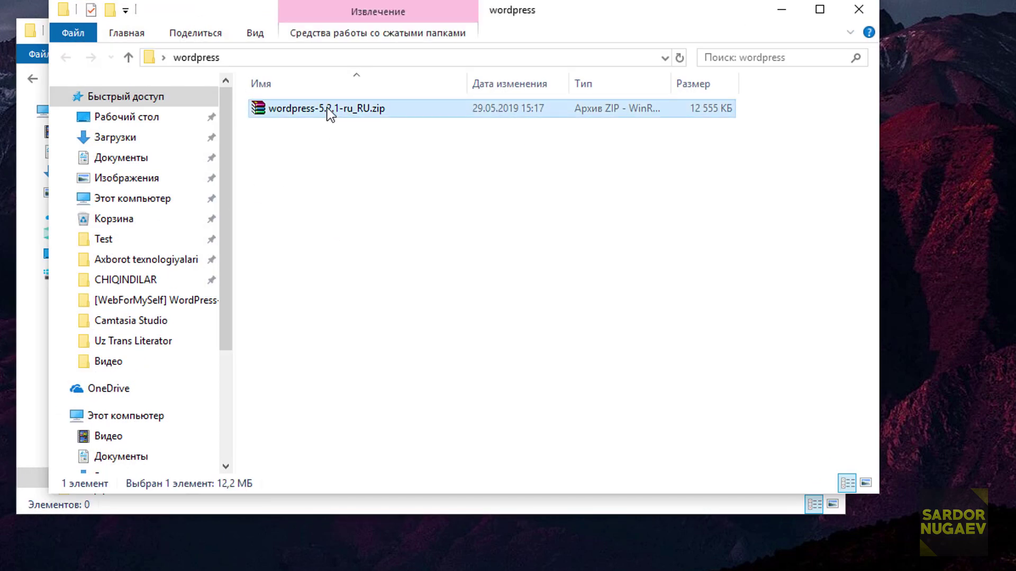
pyautogui.rightClick(329, 114)
pyautogui.click(411, 486)
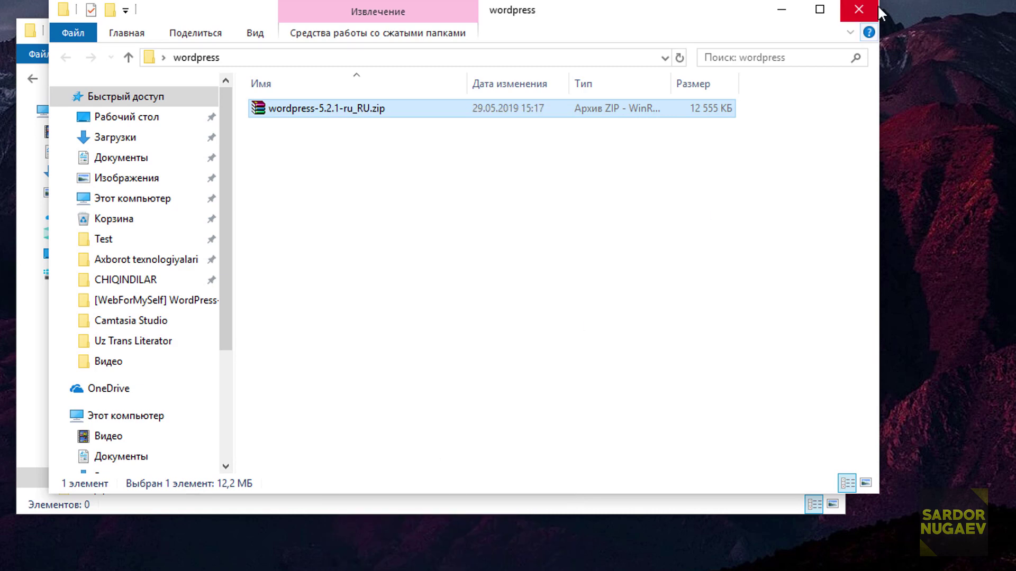
pyautogui.click(876, 10)
pyautogui.rightClick(278, 223)
pyautogui.click(362, 341)
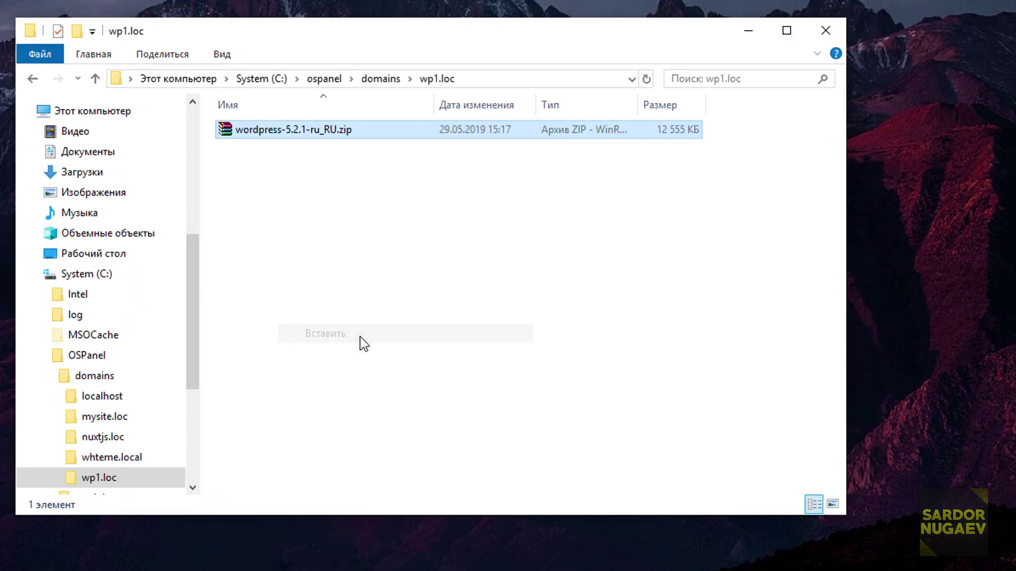
# Extract the zip into the suggested wordpress-5.2.1-ru_RU folder with WinRAR.
pyautogui.rightClick(319, 130)
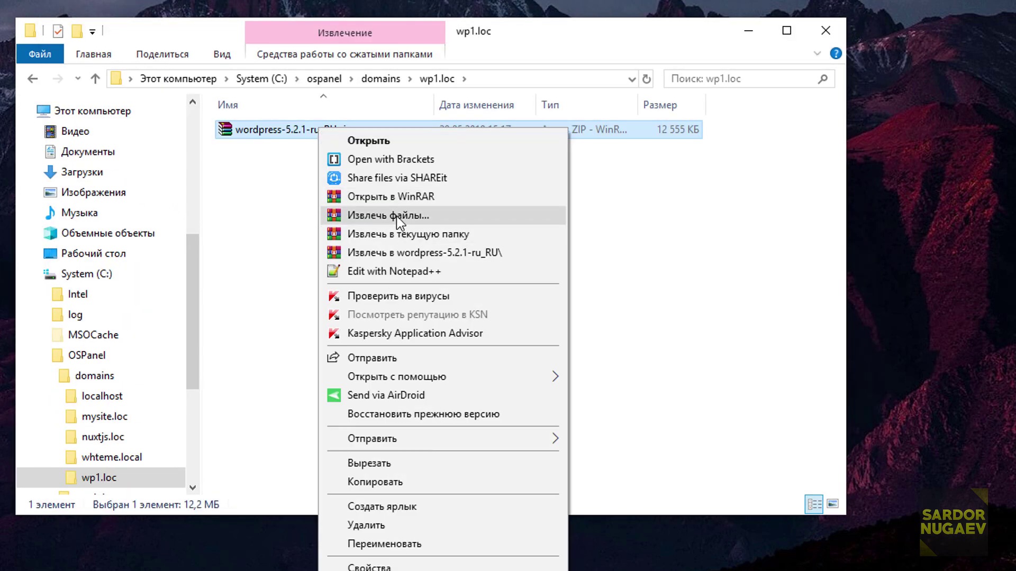
pyautogui.click(398, 216)
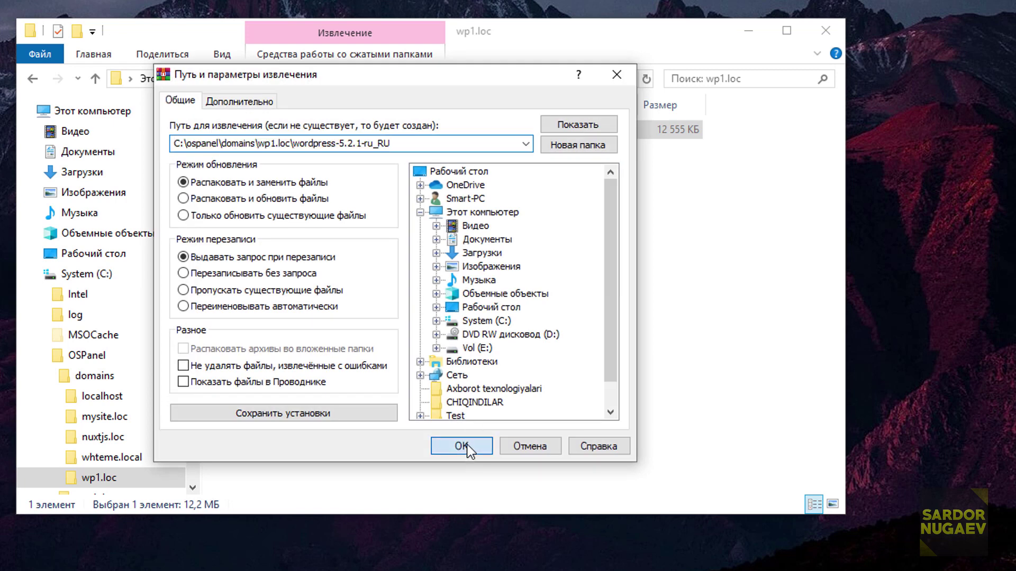
pyautogui.click(462, 445)
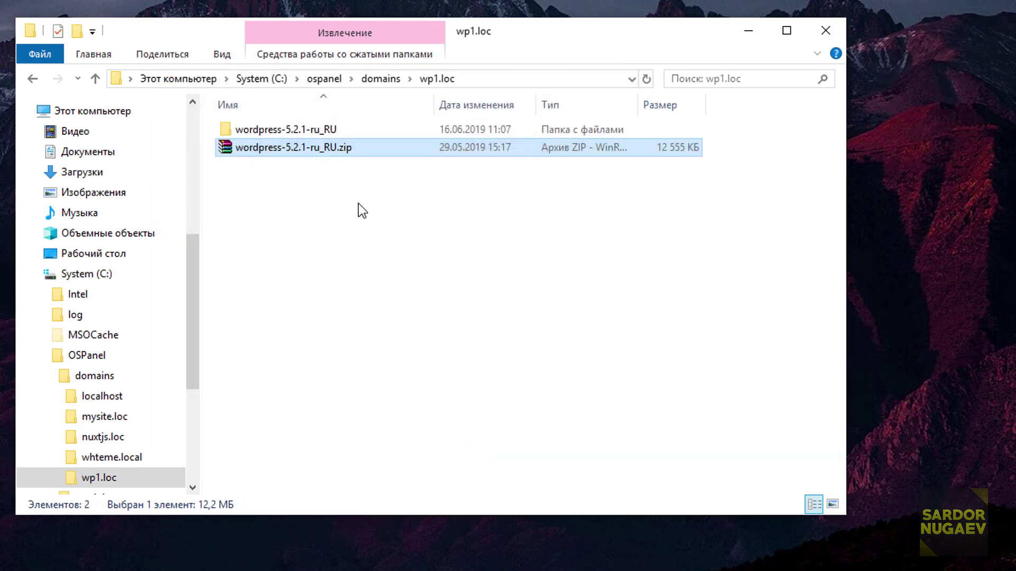
# Move the 19 items from wordpress-5.2.1-ru_RU\wordpress directly into wp1.loc.
pyautogui.doubleClick(329, 132)
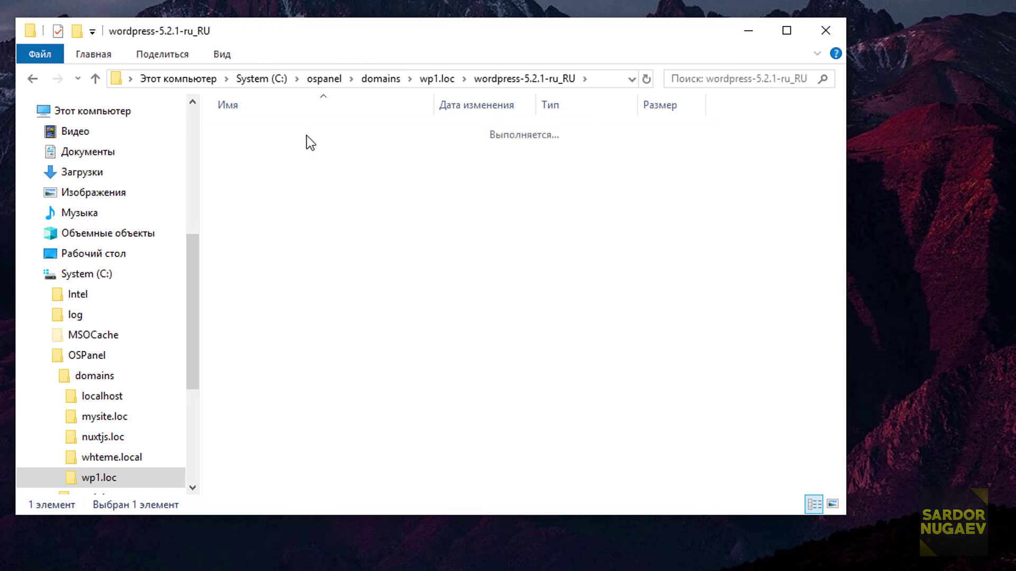
pyautogui.doubleClick(308, 137)
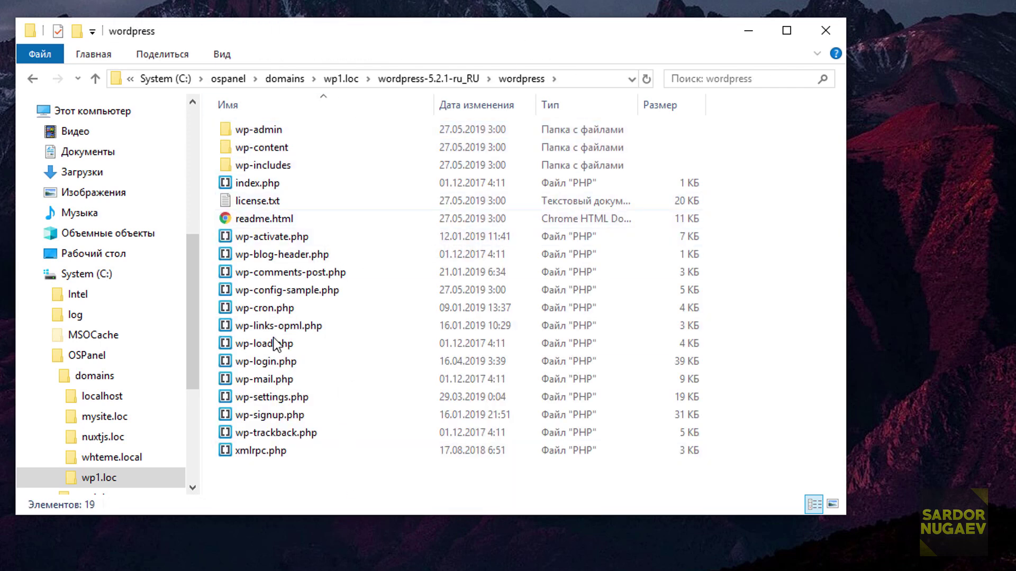
pyautogui.moveTo(317, 483); pyautogui.dragTo(238, 130)
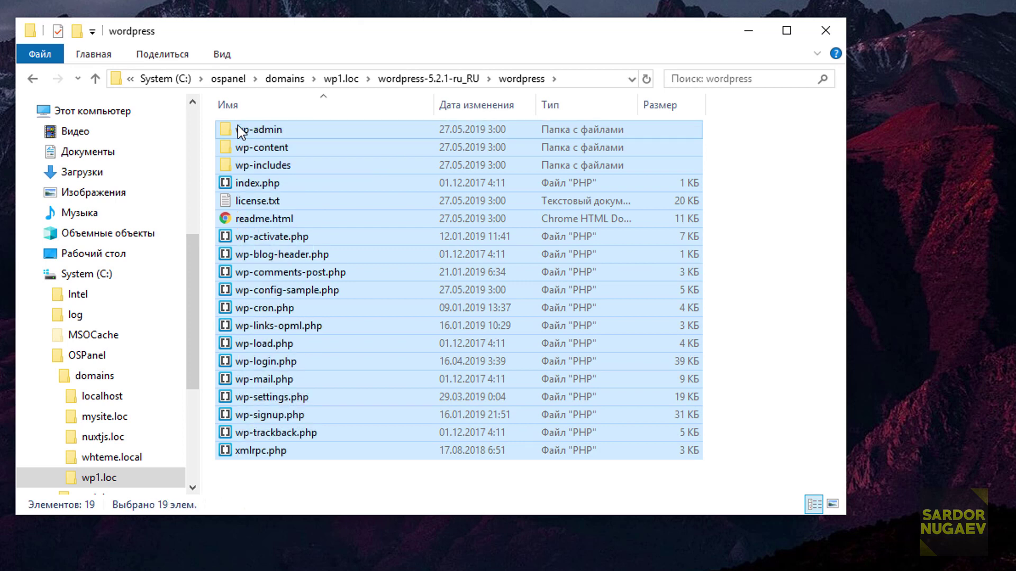
pyautogui.rightClick(238, 131)
pyautogui.click(315, 456)
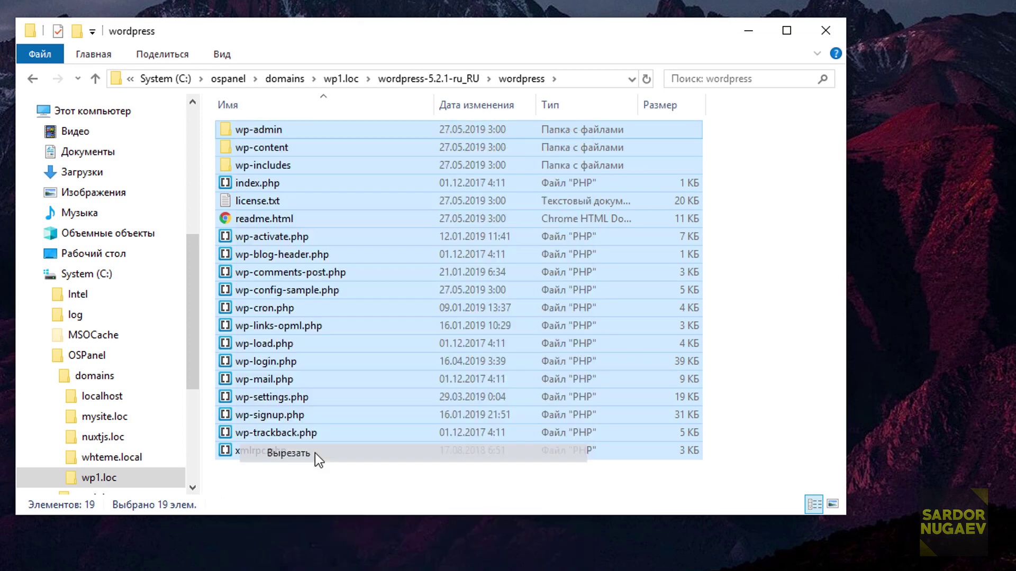
pyautogui.click(96, 82)
pyautogui.click(96, 80)
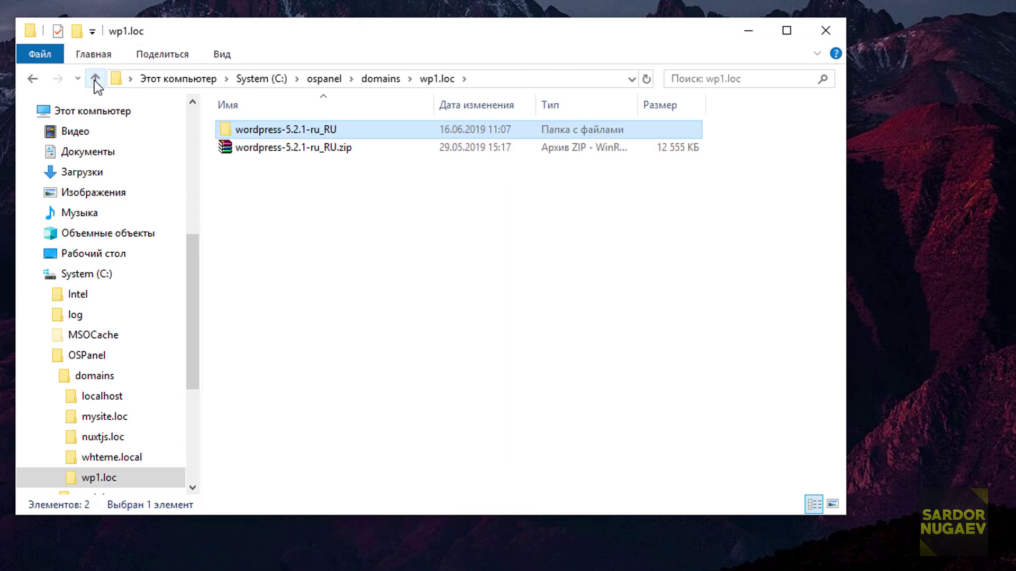
pyautogui.click(96, 79)
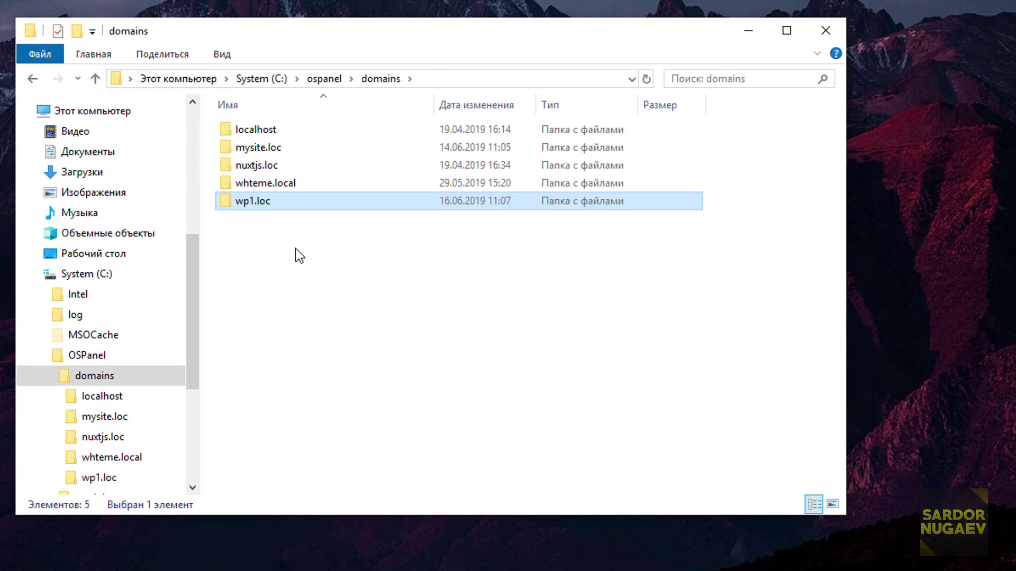
pyautogui.doubleClick(254, 202)
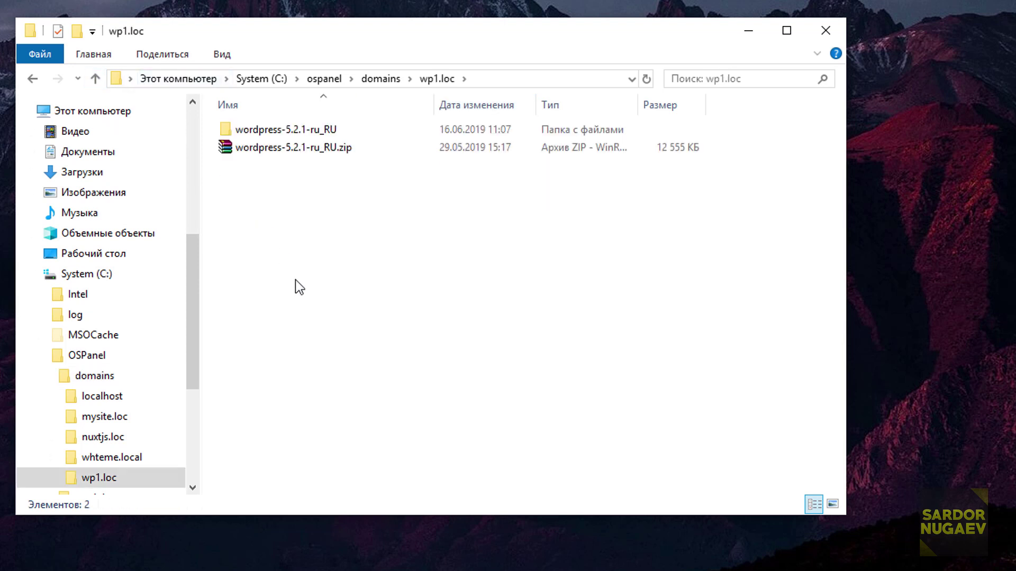
pyautogui.hotkey('ctrl', 'v')
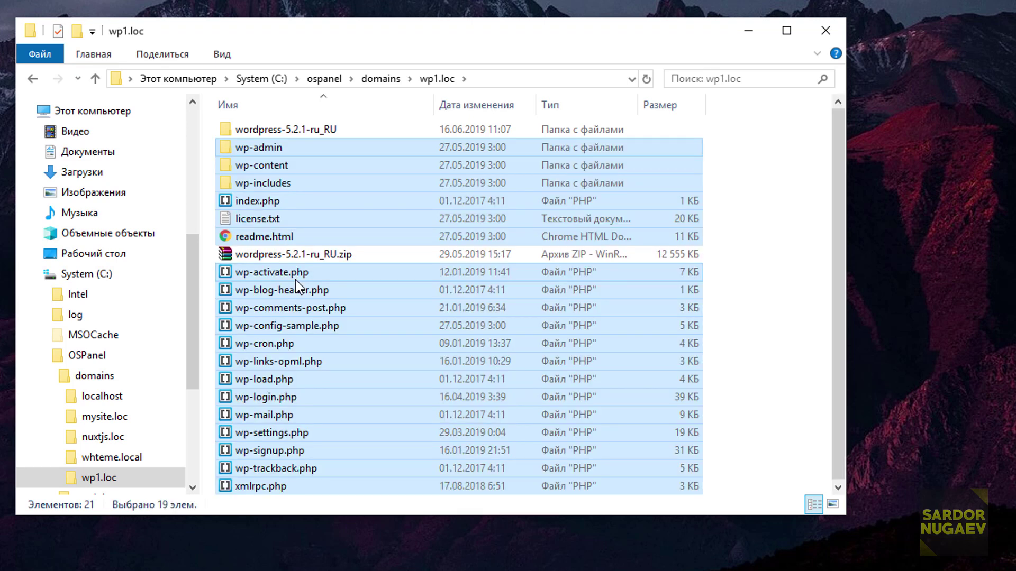
# Delete the leftover wordpress-5.2.1-ru_RU folder and the zip archive.
pyautogui.click(337, 131)
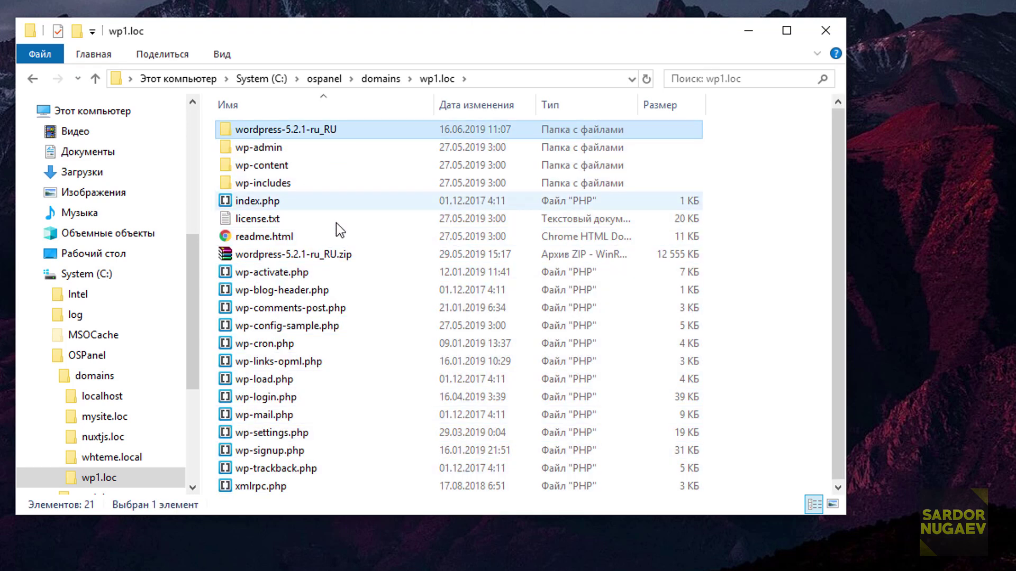
pyautogui.keyDown('ctrl'); pyautogui.click(345, 256); pyautogui.keyUp('ctrl')
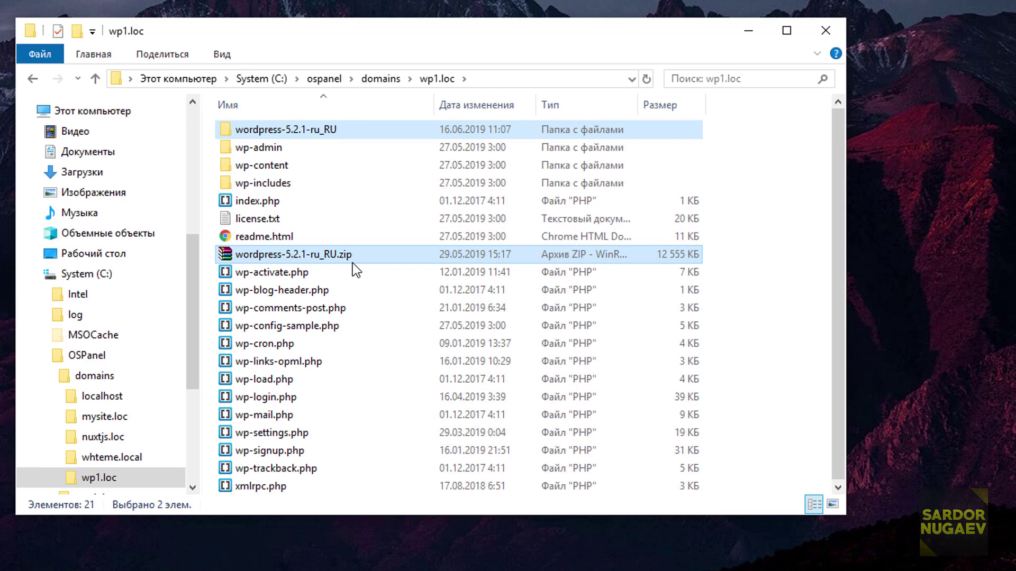
pyautogui.rightClick(349, 256)
pyautogui.press('Delete')
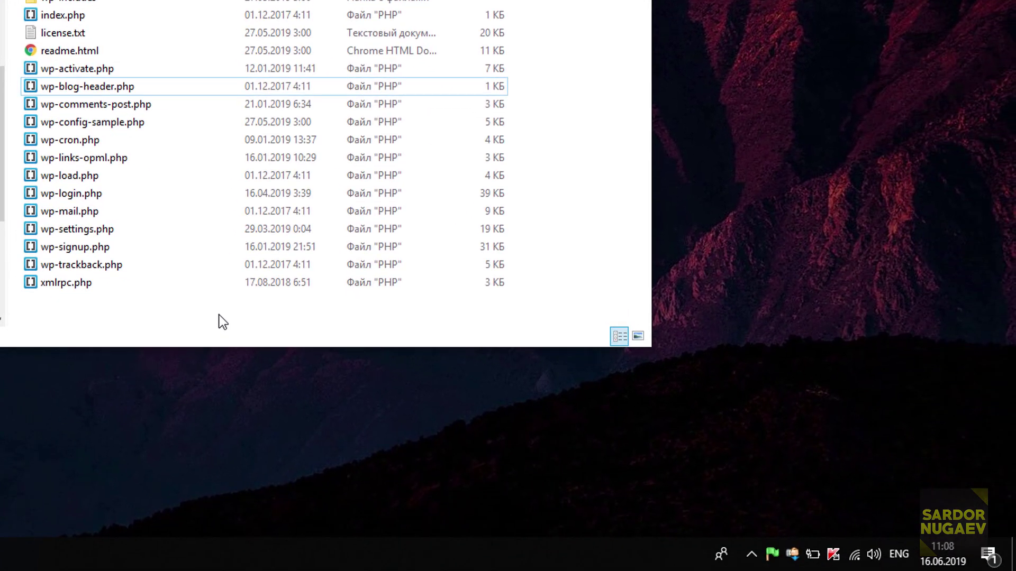
# Restart Open Server and open wp1.loc from its Мои сайты list.
pyautogui.click(769, 561)
pyautogui.click(860, 359)
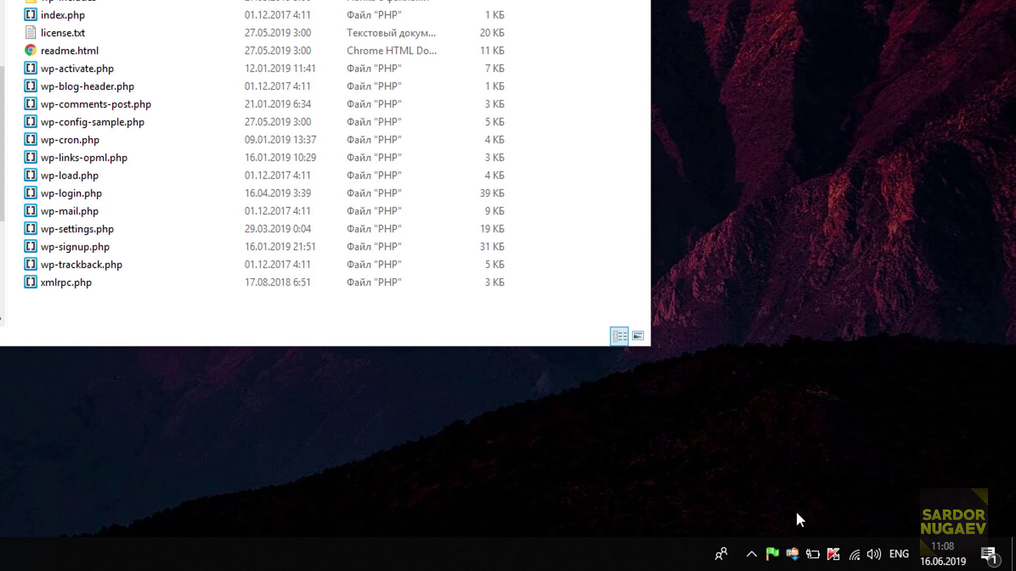
pyautogui.click(772, 559)
pyautogui.moveTo(855, 400)
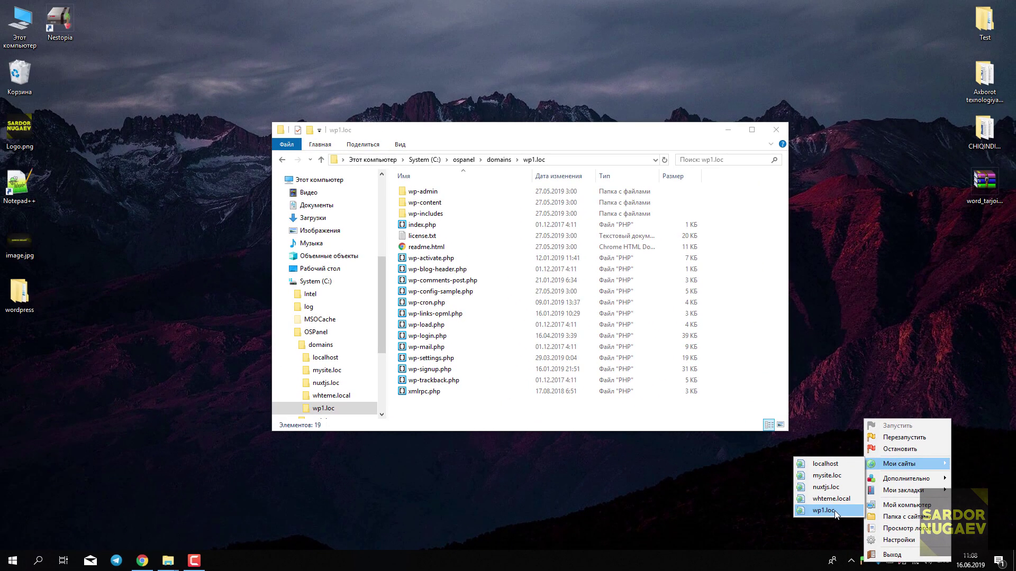
pyautogui.click(786, 494)
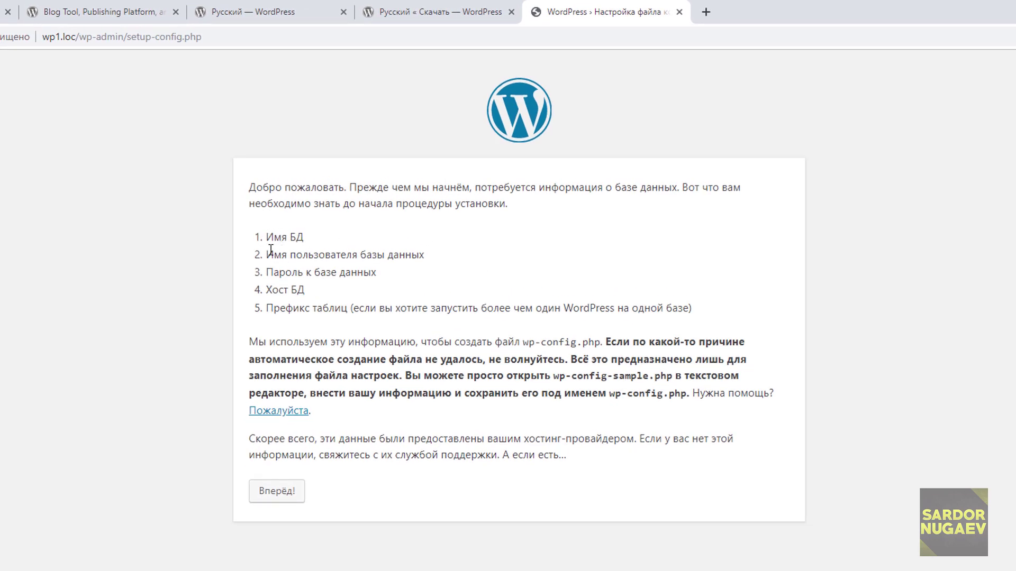
pyautogui.moveTo(269, 250); pyautogui.dragTo(421, 253)
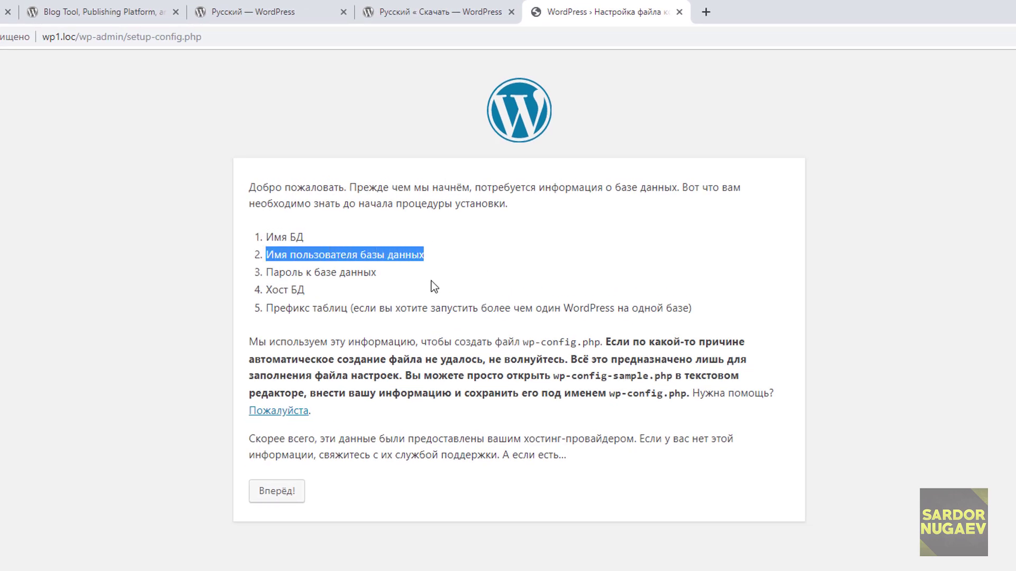
pyautogui.moveTo(275, 272); pyautogui.dragTo(370, 273)
pyautogui.moveTo(271, 292); pyautogui.dragTo(447, 355)
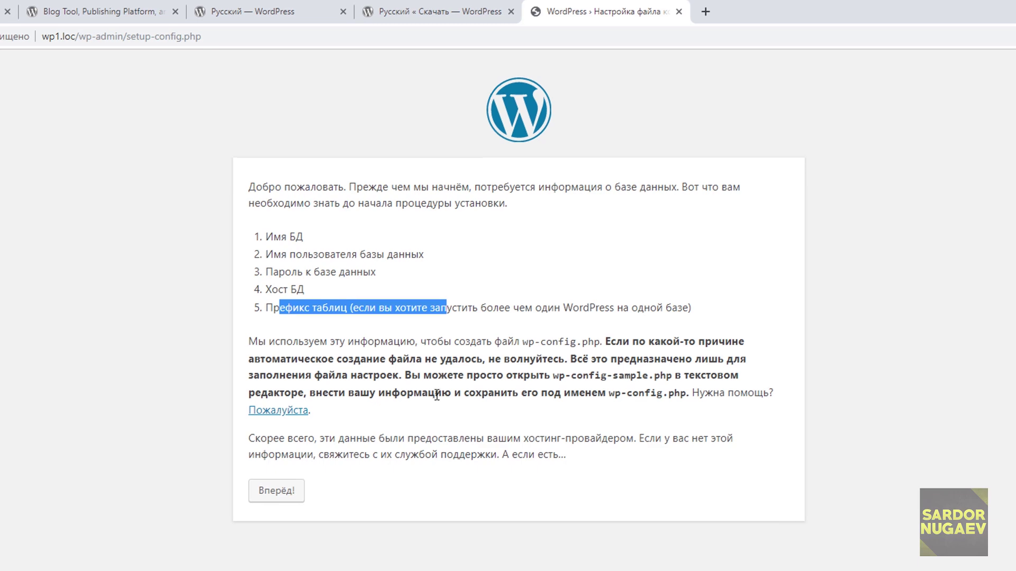
pyautogui.click(437, 399)
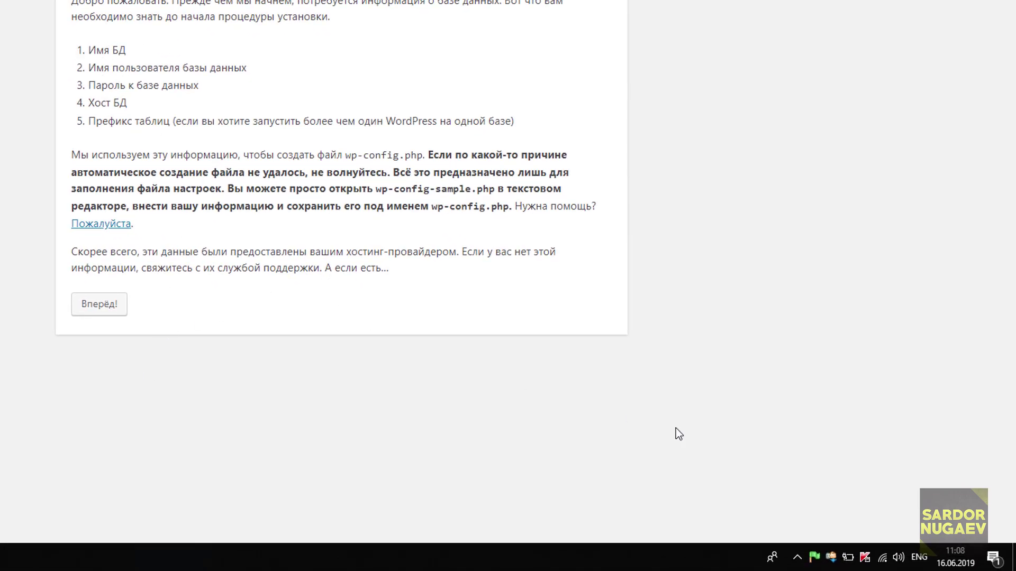
# Launch phpMyAdmin from Дополнительно and log in with the user name and an empty password.
pyautogui.click(814, 557)
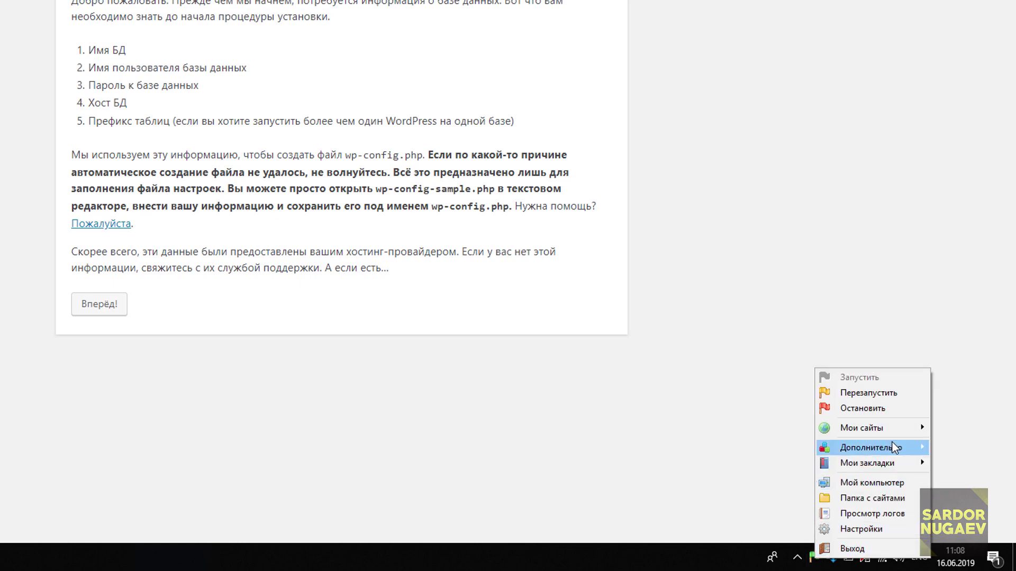
pyautogui.moveTo(896, 451)
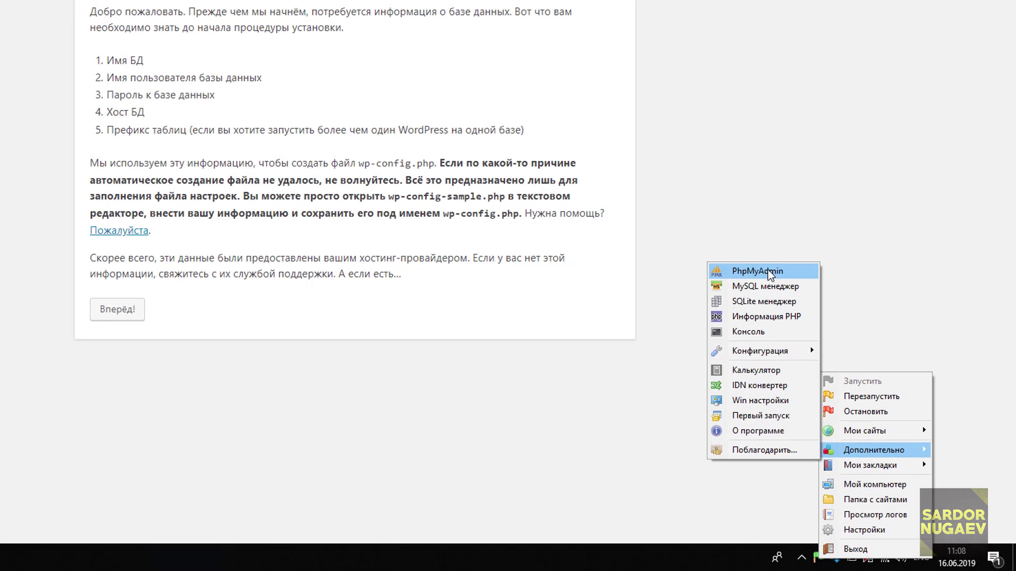
pyautogui.click(757, 265)
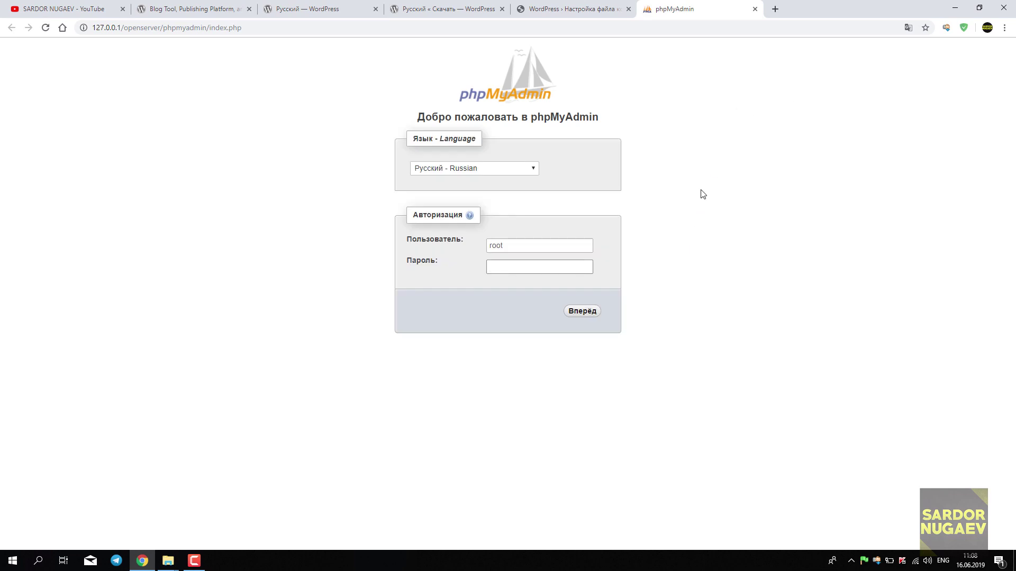
pyautogui.hotkey('ctrl', '+')
pyautogui.hotkey('ctrl', '+')
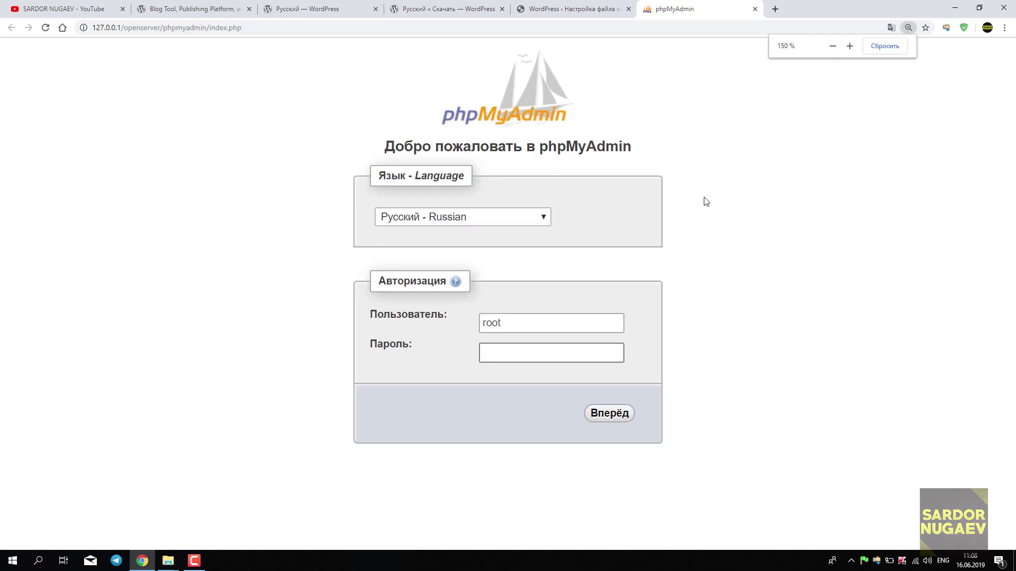
pyautogui.click(517, 275)
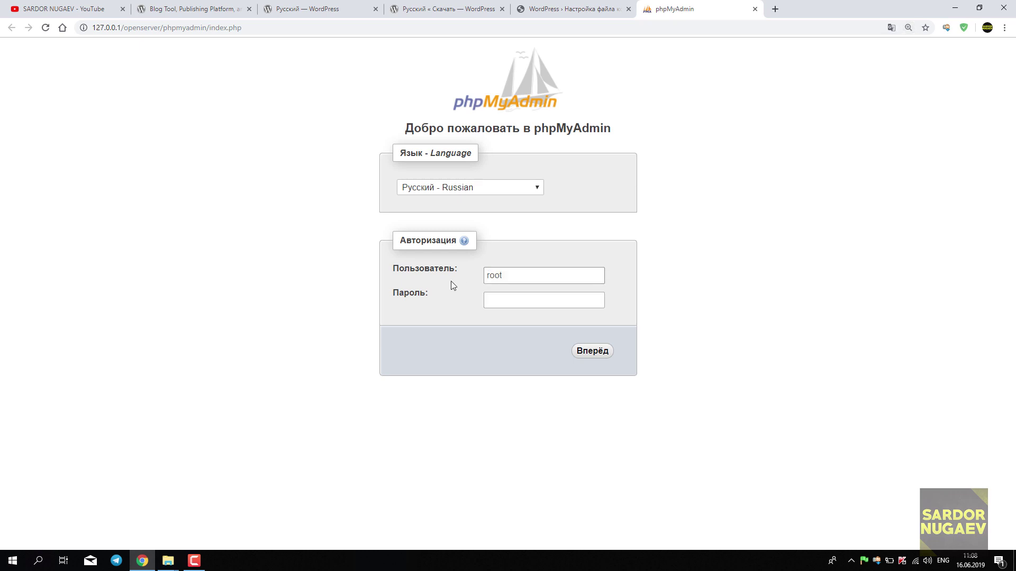
pyautogui.click(508, 304)
pyautogui.click(592, 351)
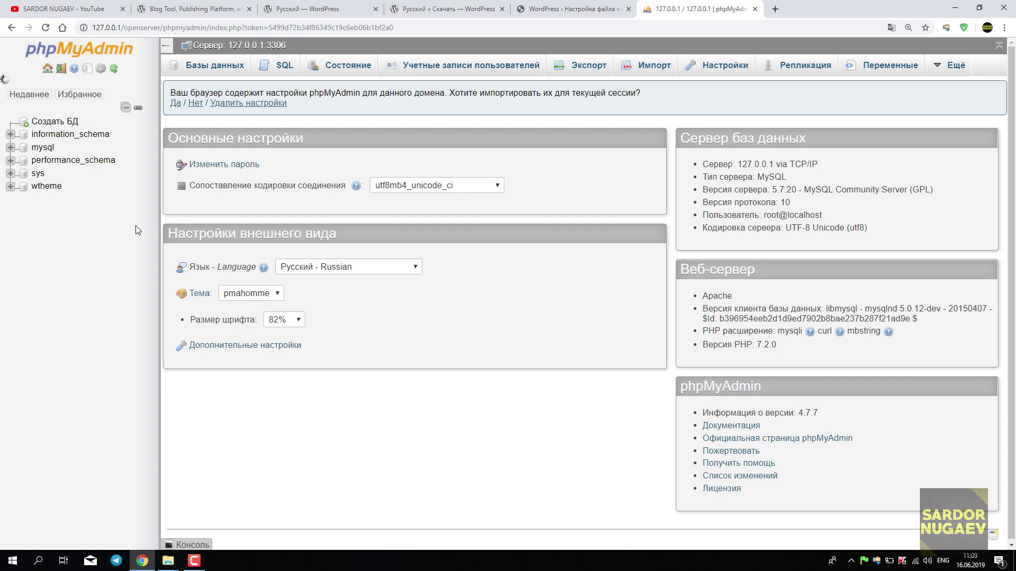
# Create database wp1 in phpMyAdmin and switch back to the WordPress setup tab.
pyautogui.click(67, 125)
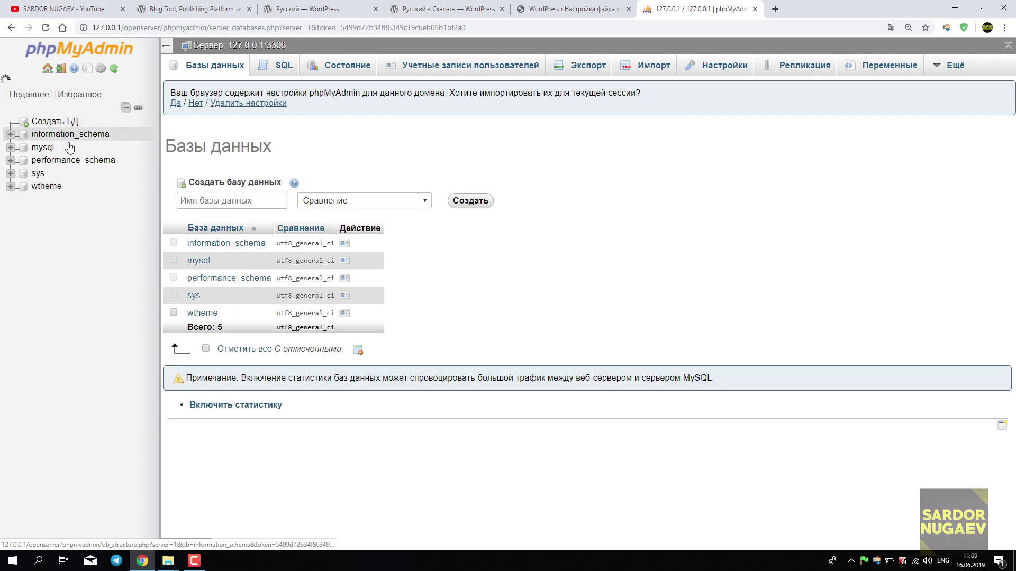
pyautogui.click(226, 199)
pyautogui.write('wp1')
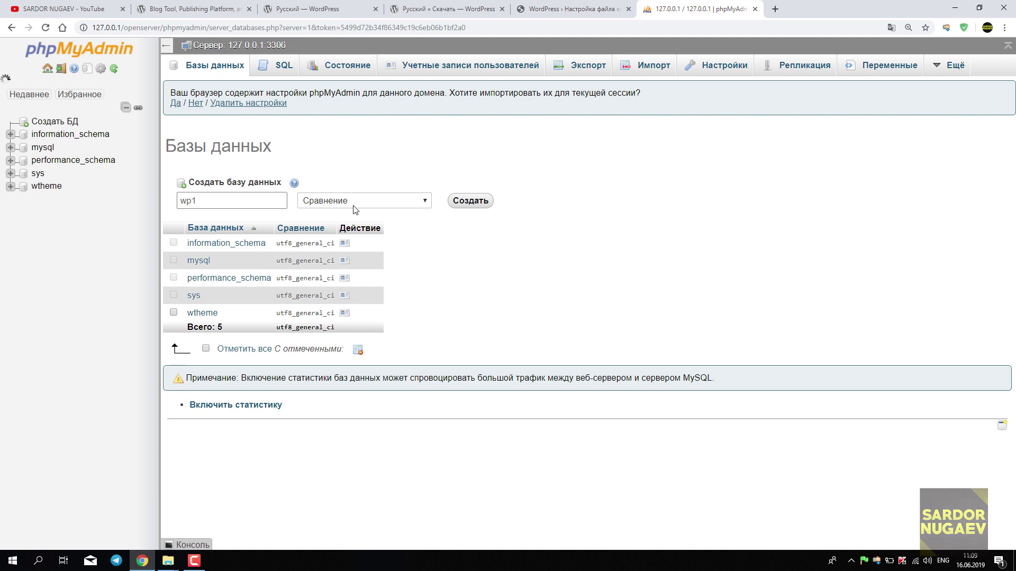
pyautogui.click(215, 200)
pyautogui.doubleClick(216, 199)
pyautogui.click(375, 164)
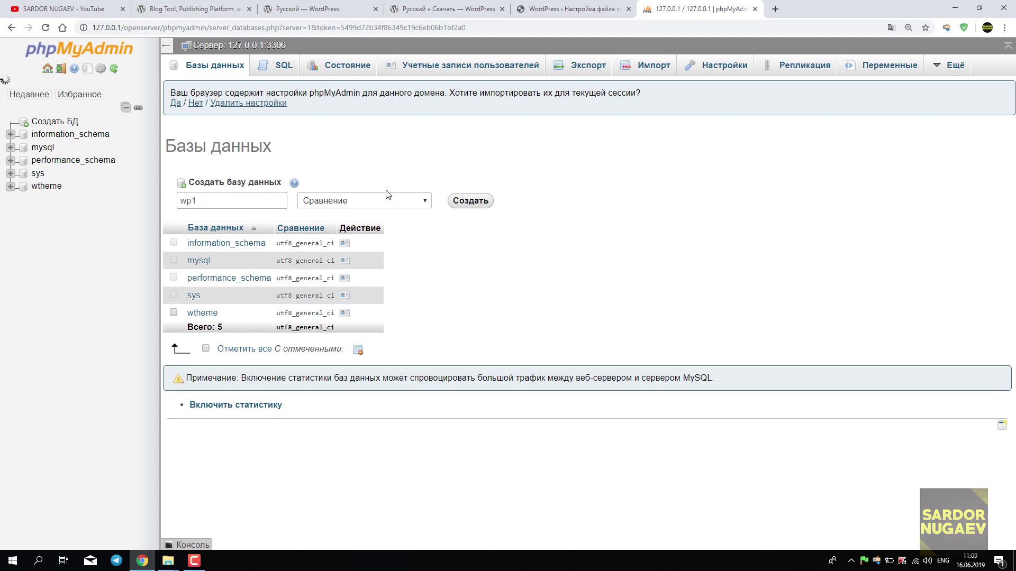
pyautogui.click(471, 201)
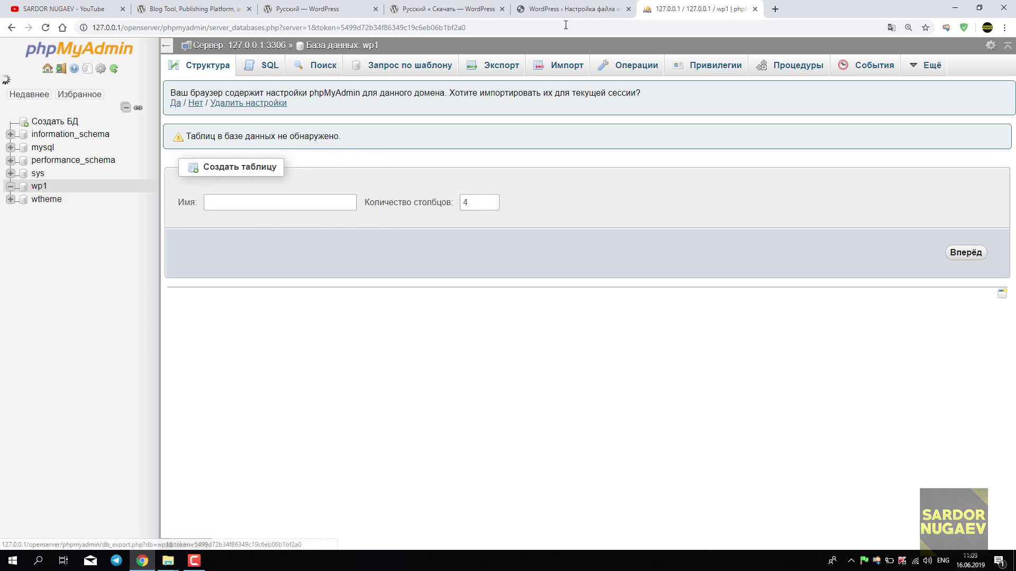
pyautogui.click(591, 10)
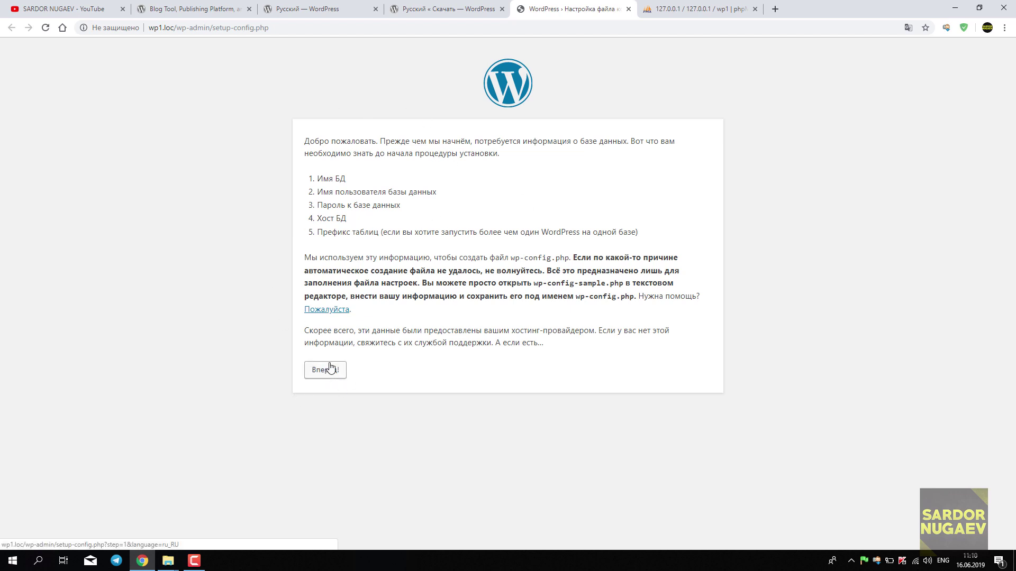
# Open the connection form and enter database name wp1 and username root.
pyautogui.hotkey('ctrl', '+')
pyautogui.hotkey('ctrl', '+')
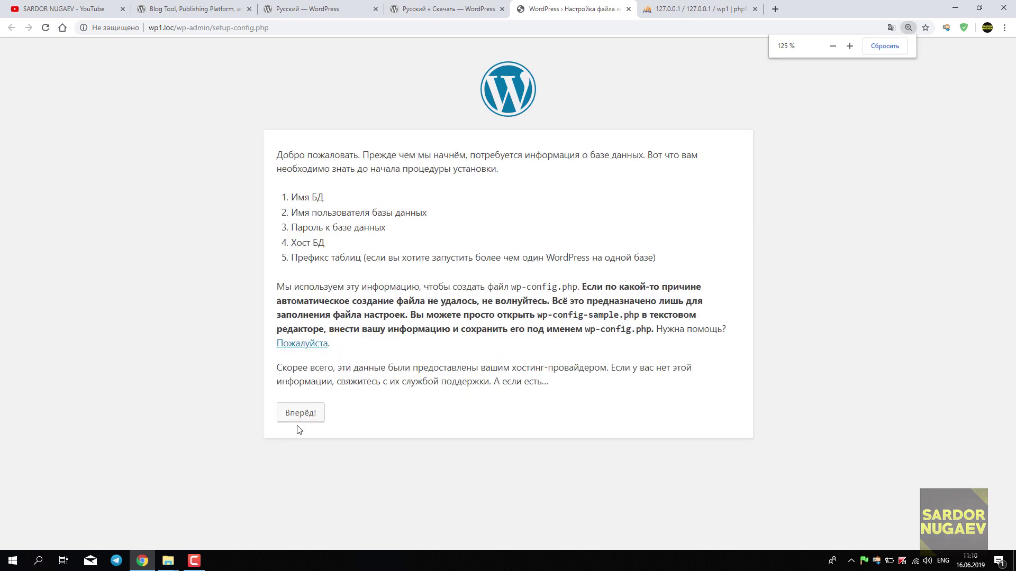
pyautogui.click(302, 420)
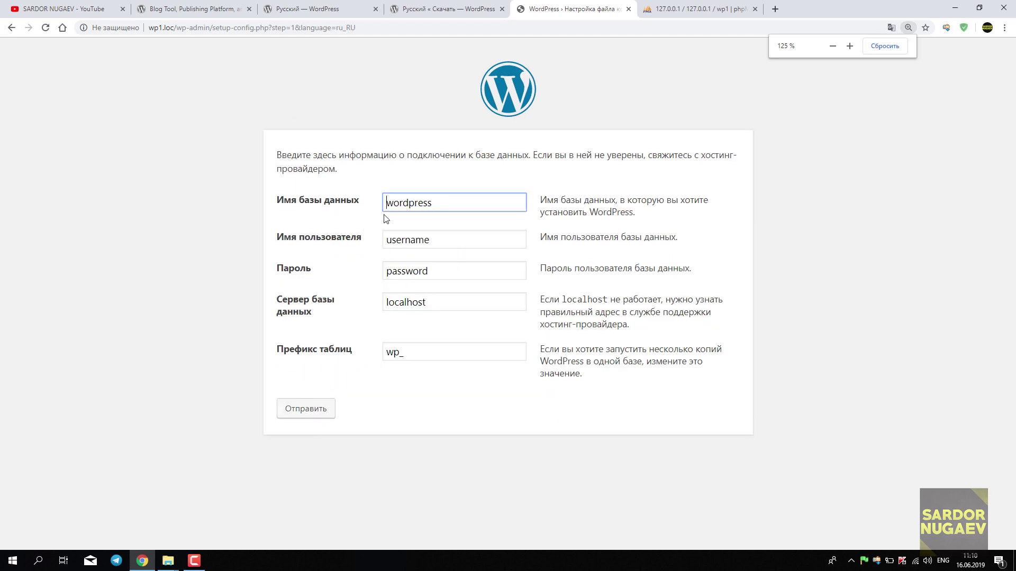
pyautogui.moveTo(455, 202); pyautogui.dragTo(321, 206)
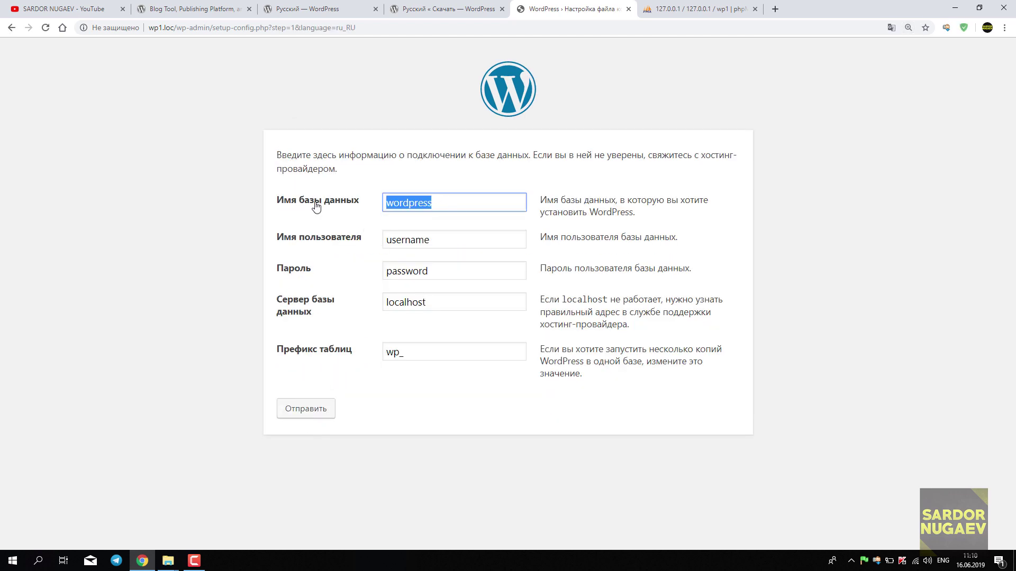
pyautogui.click(712, 6)
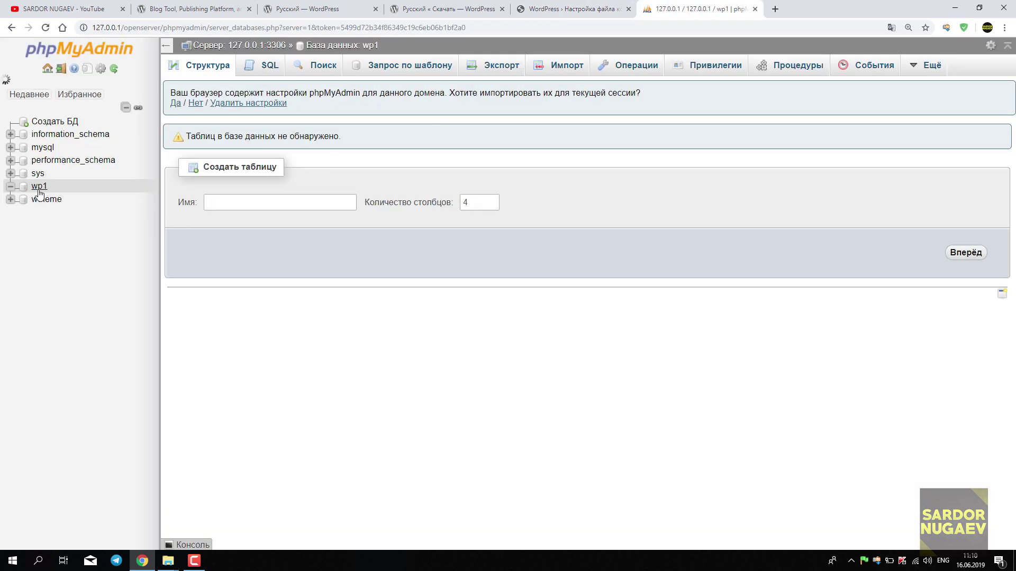
pyautogui.click(570, 14)
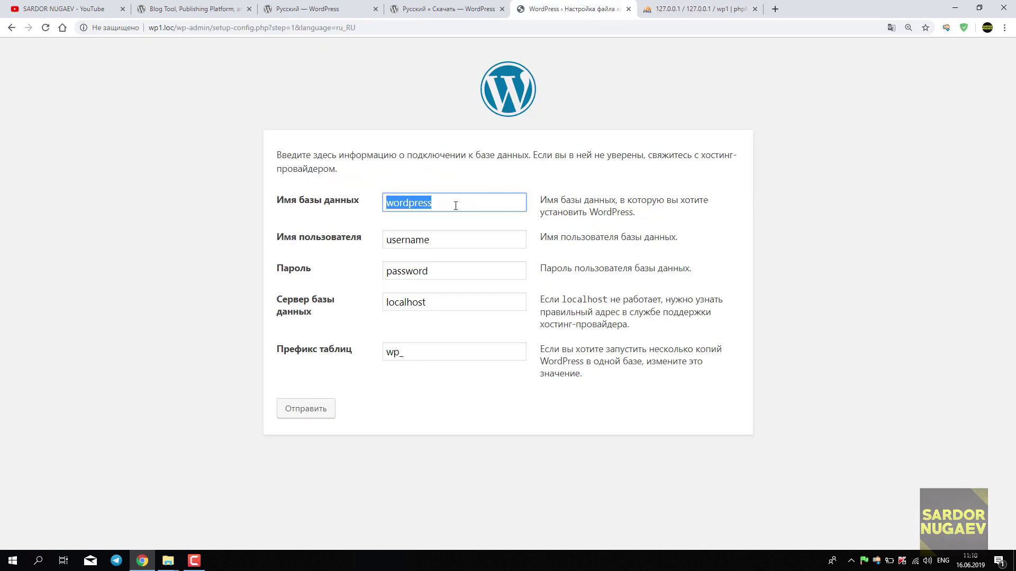
pyautogui.write('wp1')
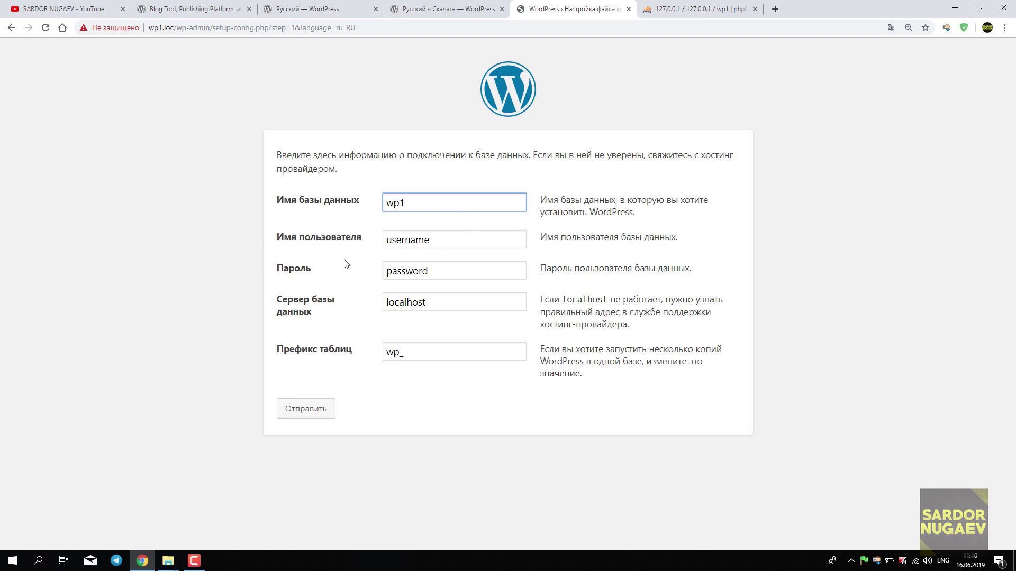
pyautogui.press('Tab')
pyautogui.click(699, 9)
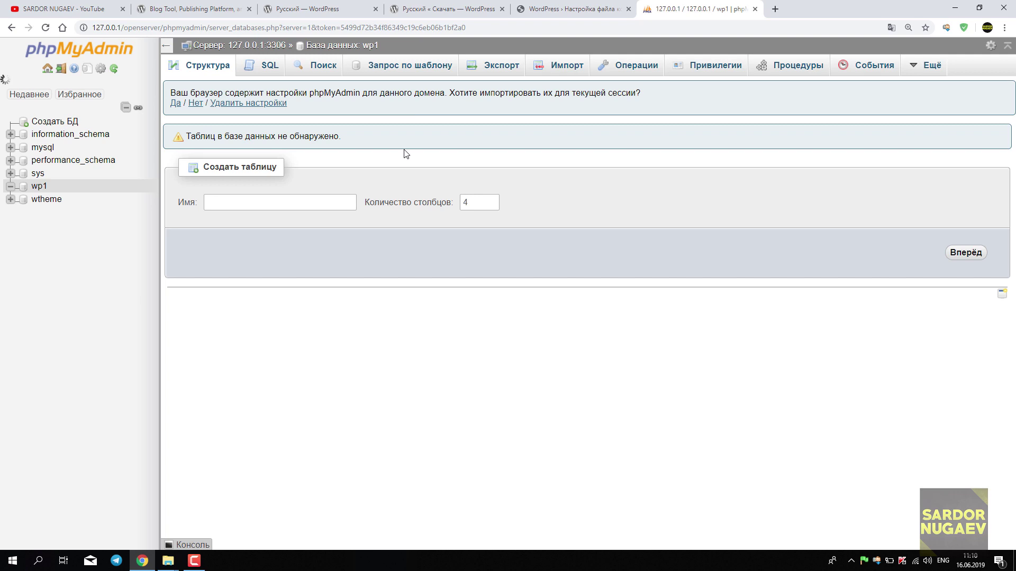
pyautogui.click(578, 9)
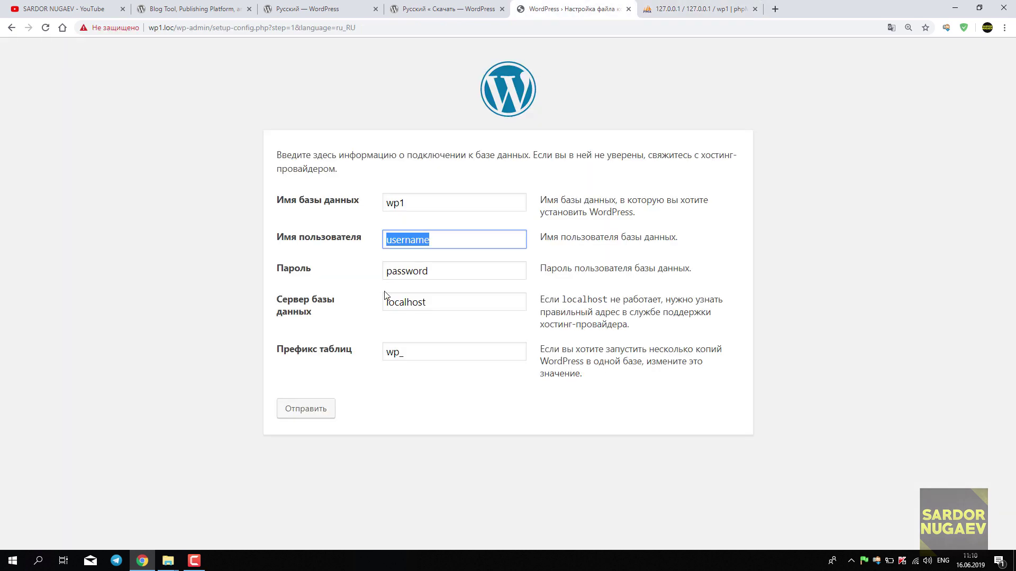
pyautogui.write('r')
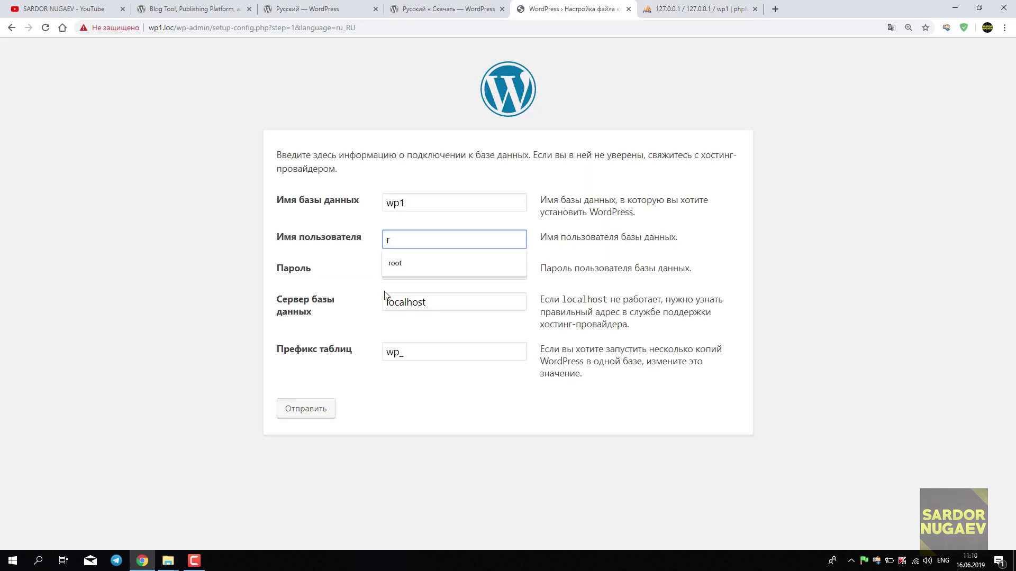
pyautogui.write('oot')
# Clear the password field so it stays empty.
pyautogui.doubleClick(424, 273)
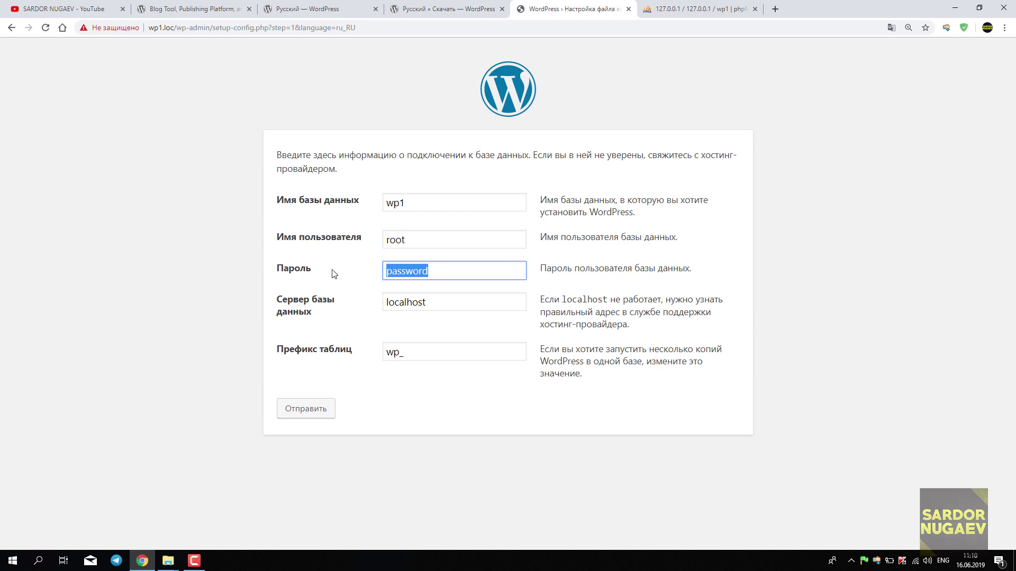
pyautogui.press('BackSpace')
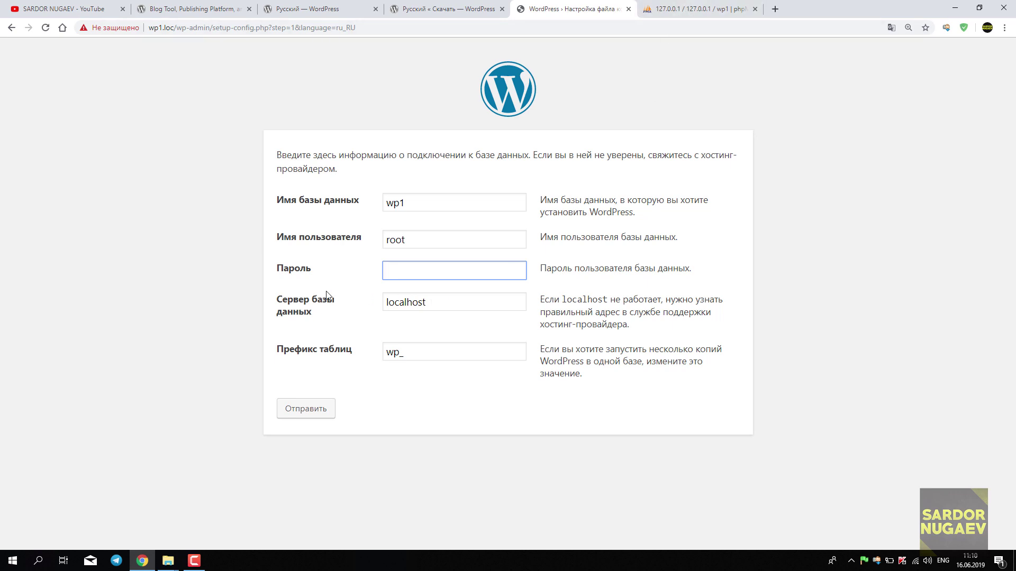
pyautogui.click(697, 9)
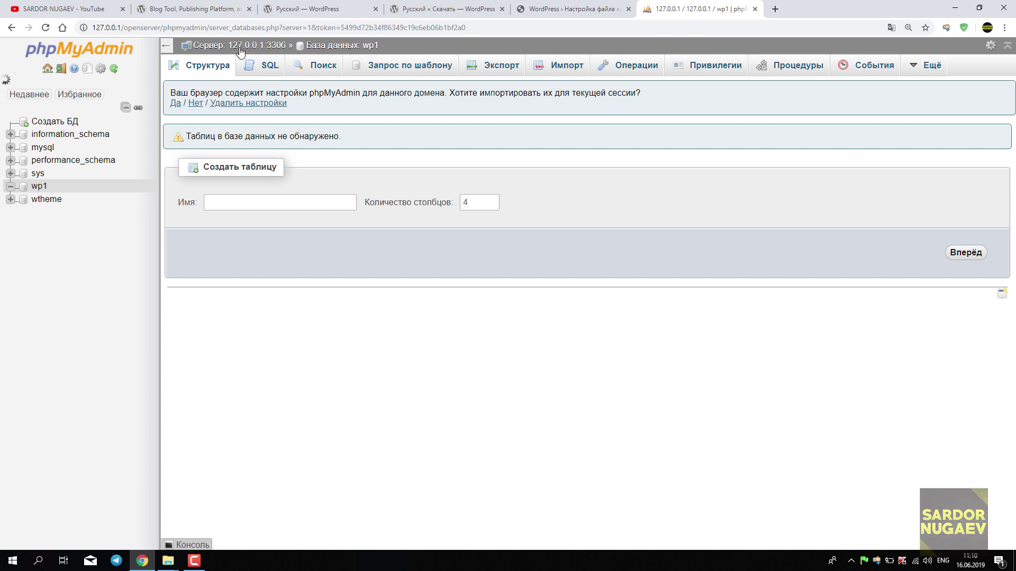
pyautogui.click(561, 9)
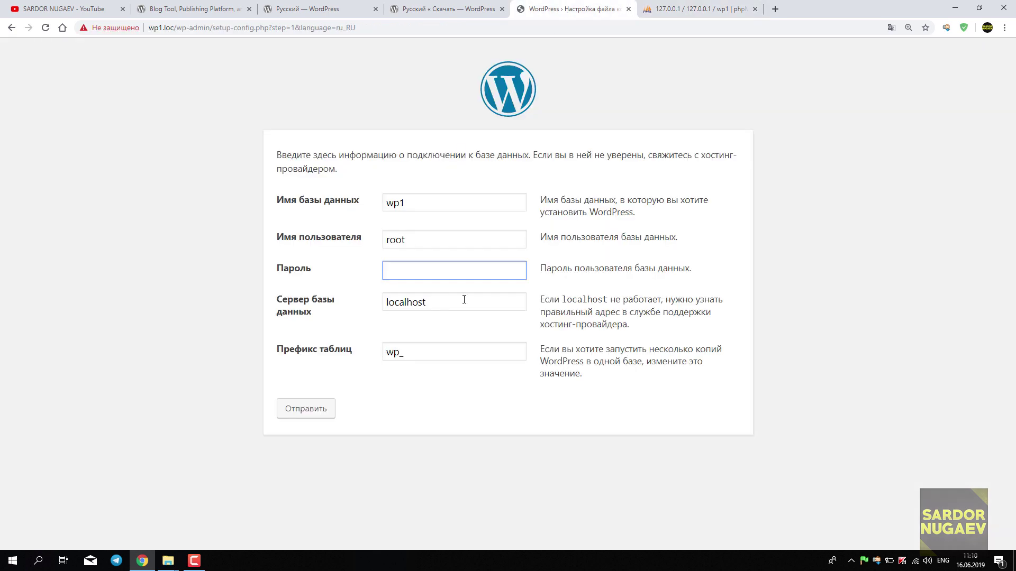
# Keep localhost as the database server.
pyautogui.press('Tab')
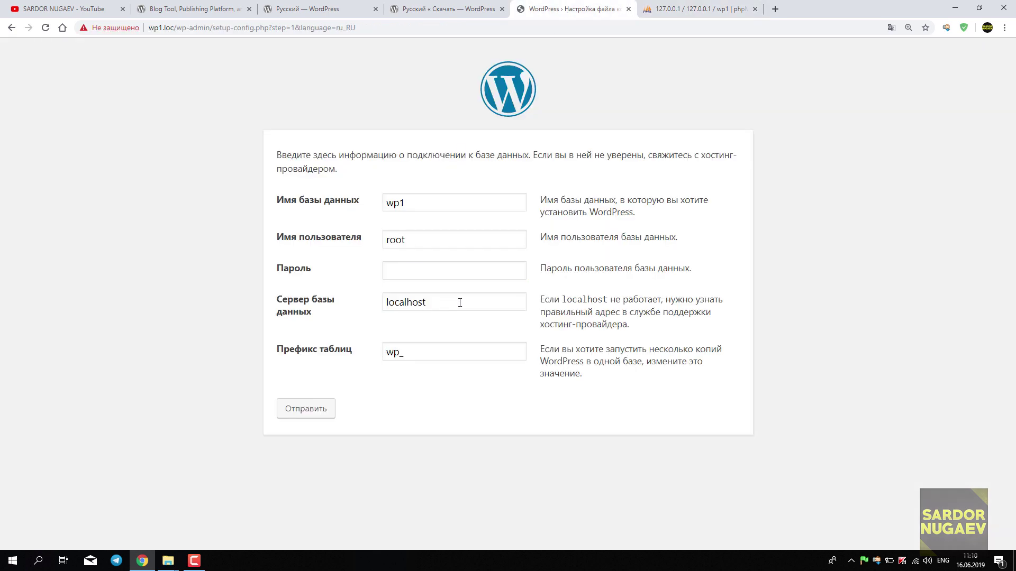
pyautogui.press('Tab')
pyautogui.click(346, 311)
pyautogui.click(444, 300)
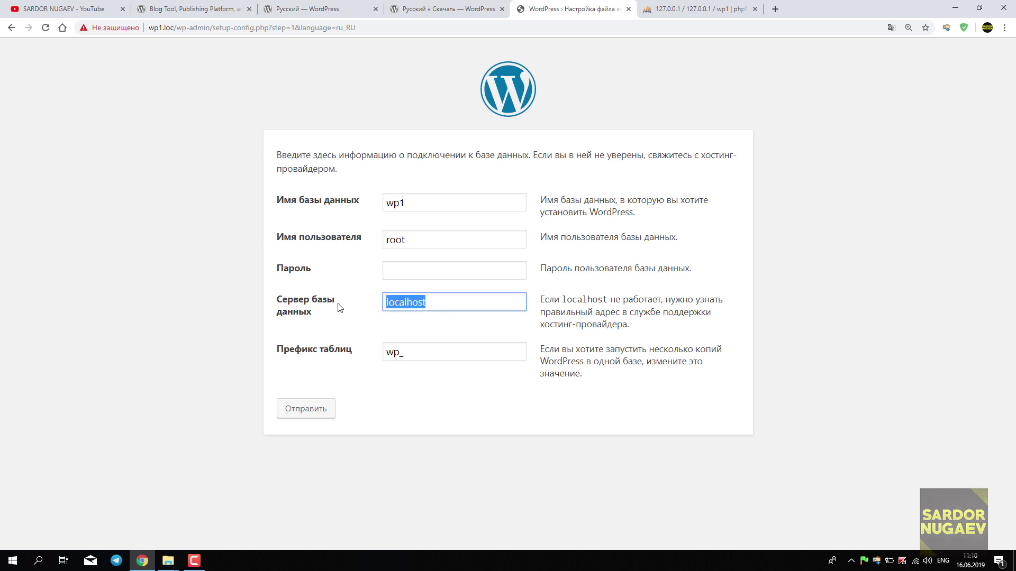
pyautogui.click(344, 318)
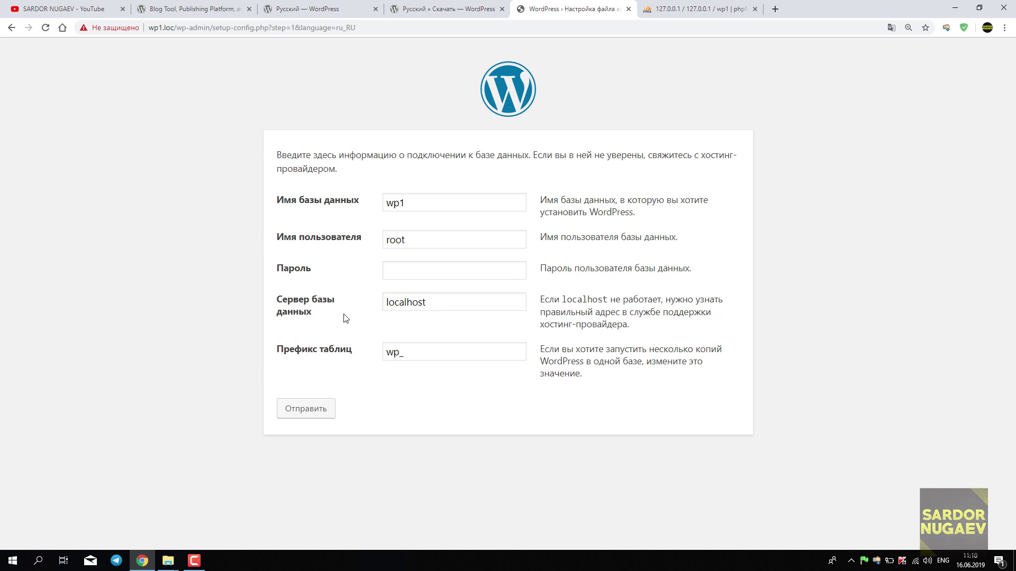
pyautogui.click(453, 302)
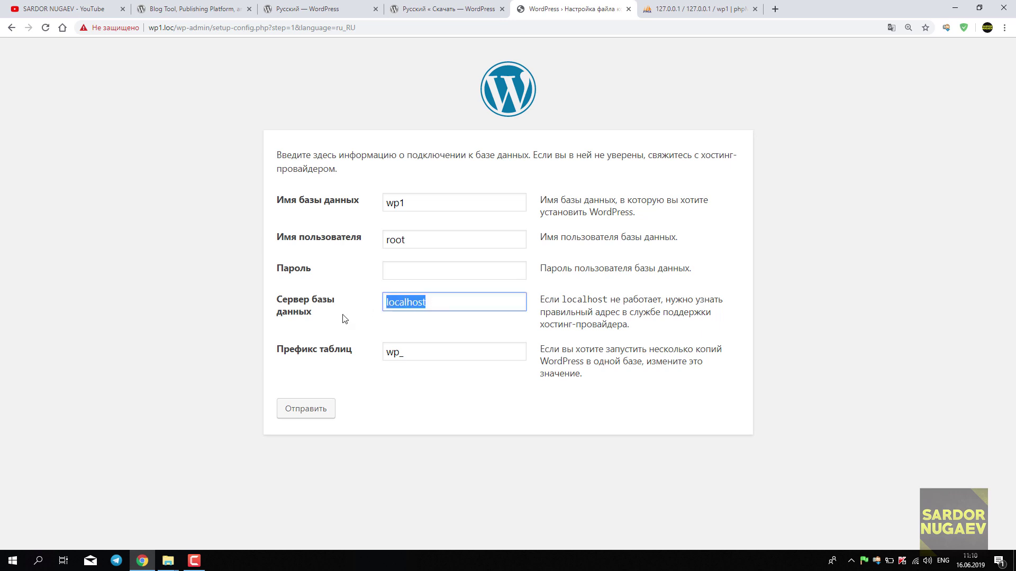
pyautogui.click(345, 318)
pyautogui.click(419, 310)
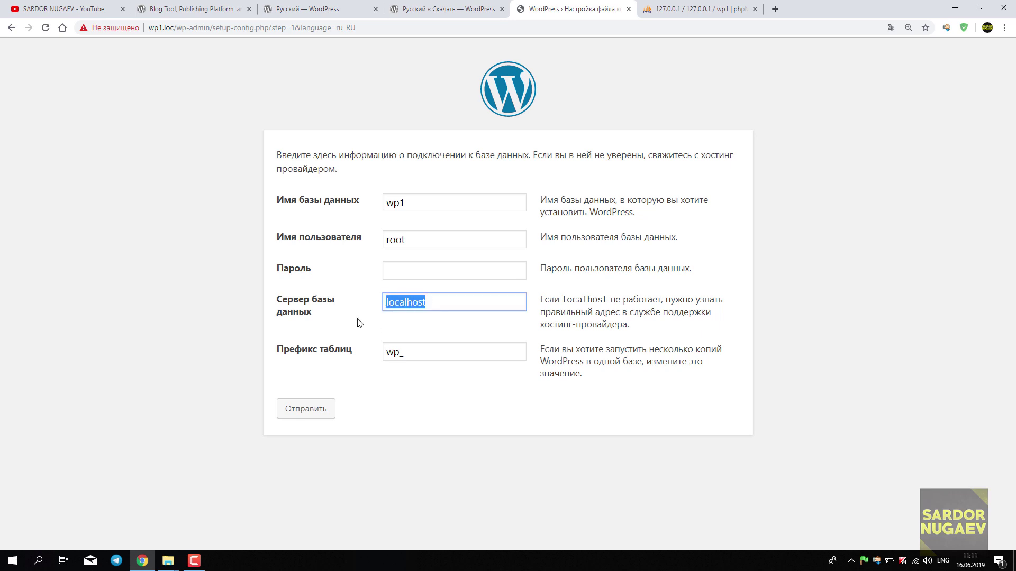
pyautogui.click(358, 323)
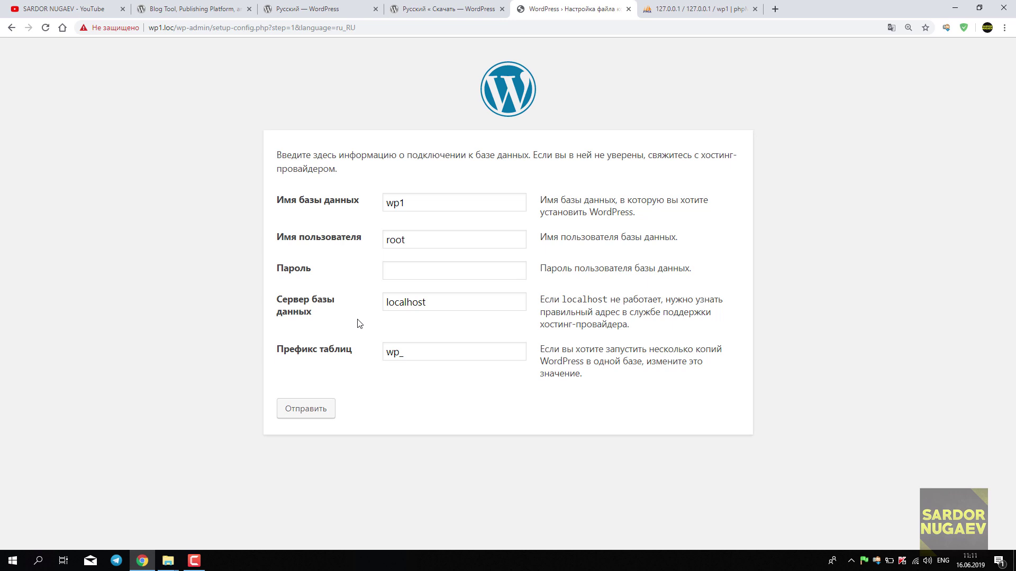
pyautogui.click(442, 301)
pyautogui.doubleClick(442, 301)
pyautogui.click(338, 325)
pyautogui.click(452, 303)
pyautogui.doubleClick(453, 303)
pyautogui.click(335, 324)
pyautogui.click(447, 301)
pyautogui.doubleClick(447, 302)
pyautogui.click(365, 328)
pyautogui.click(449, 303)
pyautogui.doubleClick(447, 302)
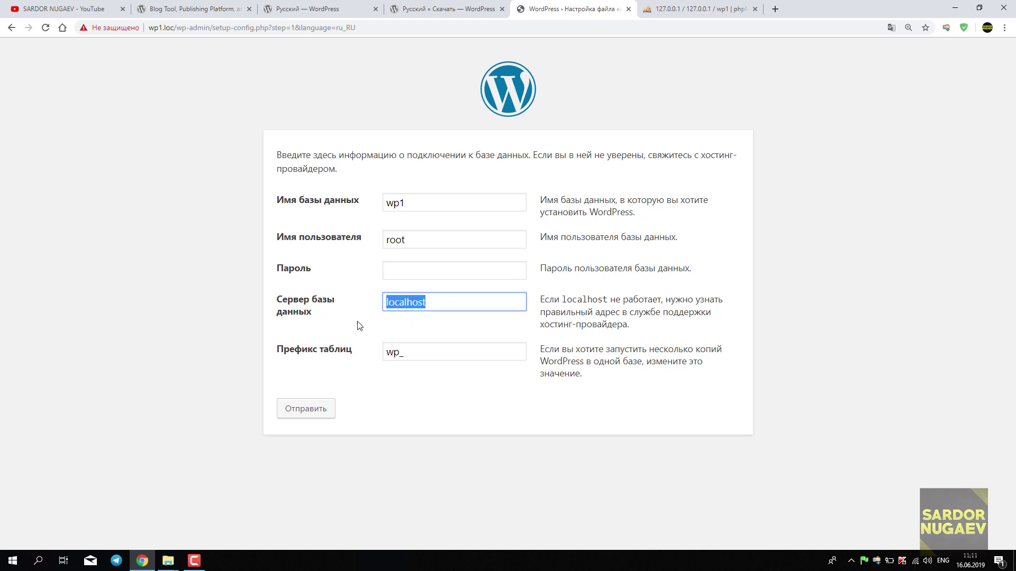
pyautogui.click(358, 325)
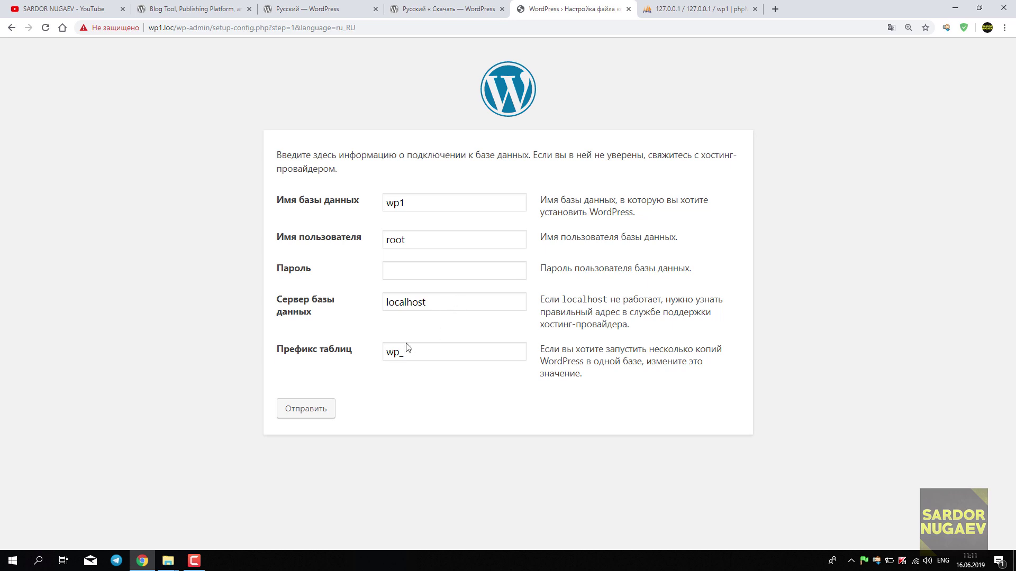
# Keep table prefix wp_ and submit the connection details.
pyautogui.moveTo(401, 353); pyautogui.dragTo(378, 359)
pyautogui.click(386, 376)
pyautogui.click(392, 390)
pyautogui.moveTo(399, 353); pyautogui.dragTo(379, 356)
pyautogui.click(407, 353)
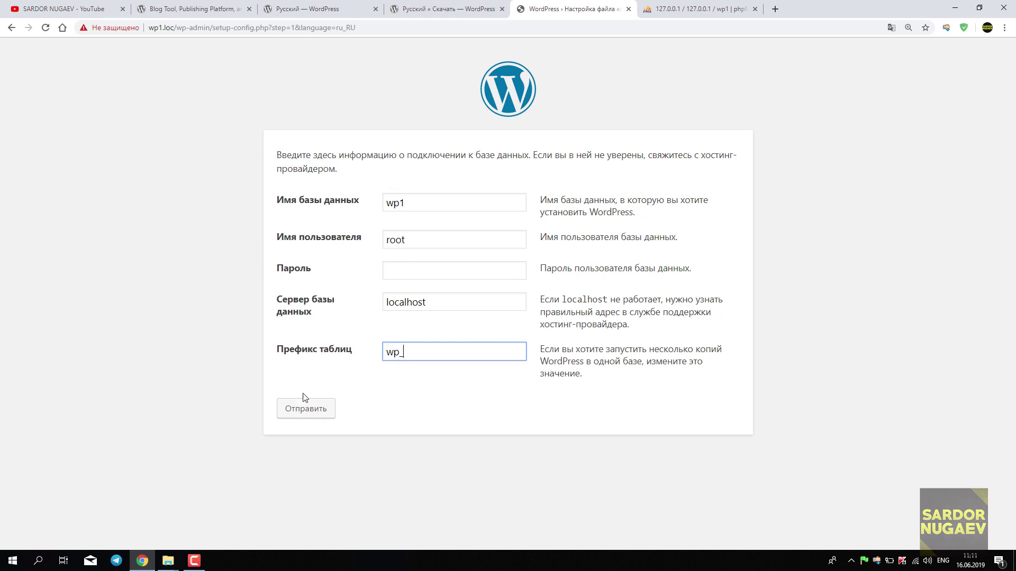
pyautogui.click(312, 413)
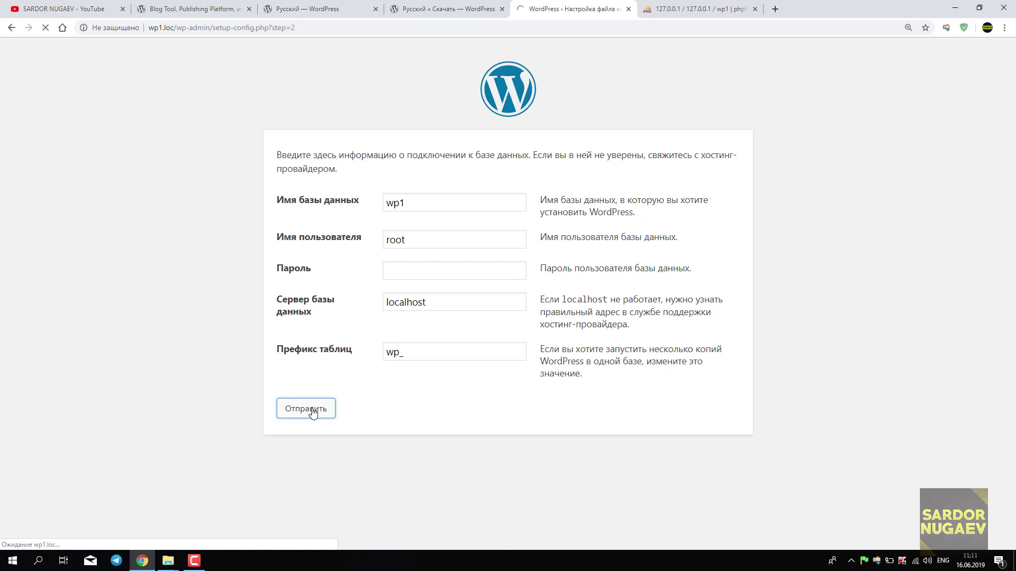
# Check the 'Всё в порядке!' message and start the WordPress installation.
pyautogui.moveTo(274, 156); pyautogui.dragTo(470, 189)
pyautogui.click(470, 191)
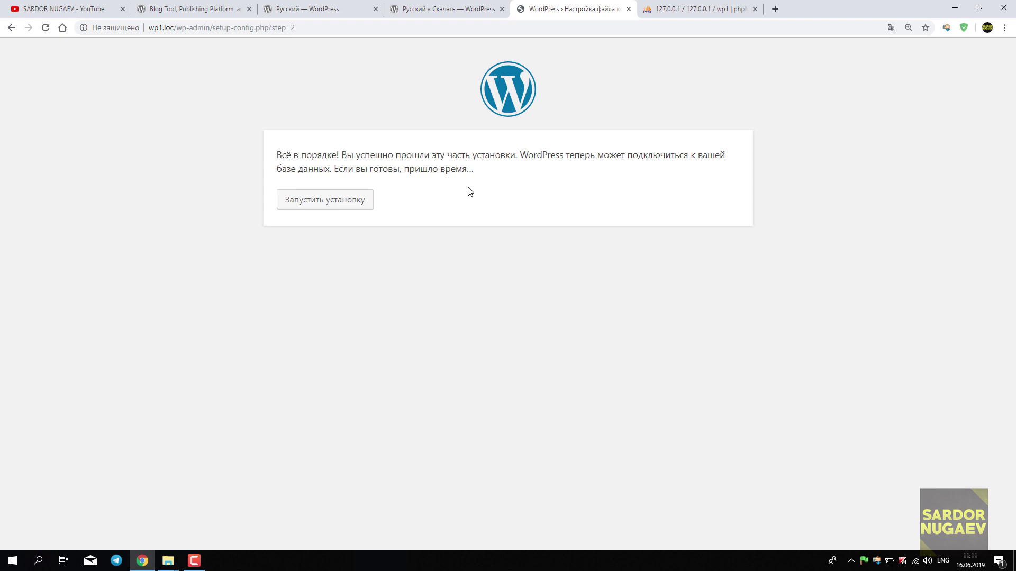
pyautogui.moveTo(277, 155); pyautogui.dragTo(337, 155)
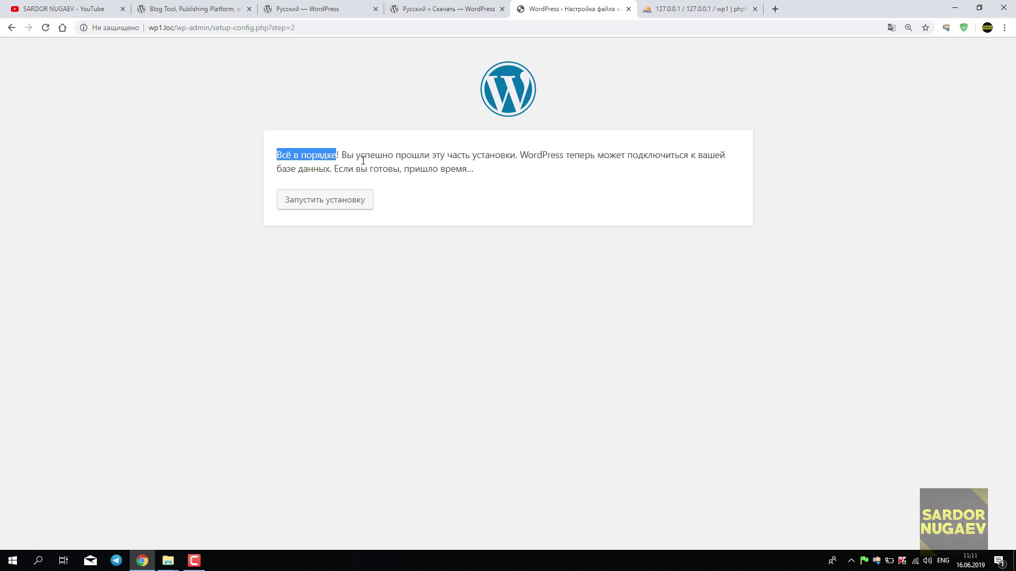
pyautogui.click(382, 166)
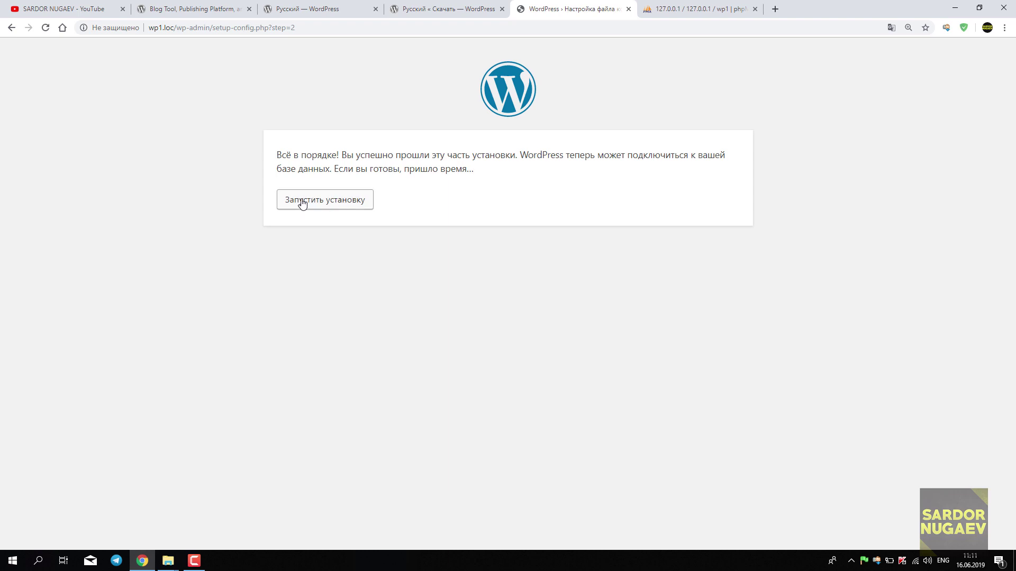
pyautogui.click(327, 205)
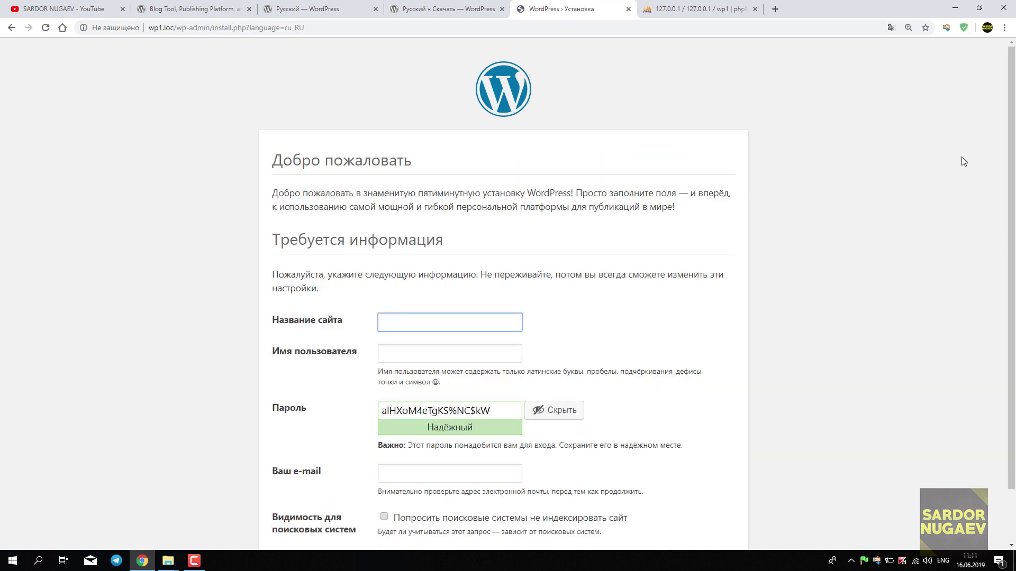
# Enter the owner's blog name as the site title in 'Название сайта'.
pyautogui.moveTo(1011, 161); pyautogui.dragTo(1014, 220)
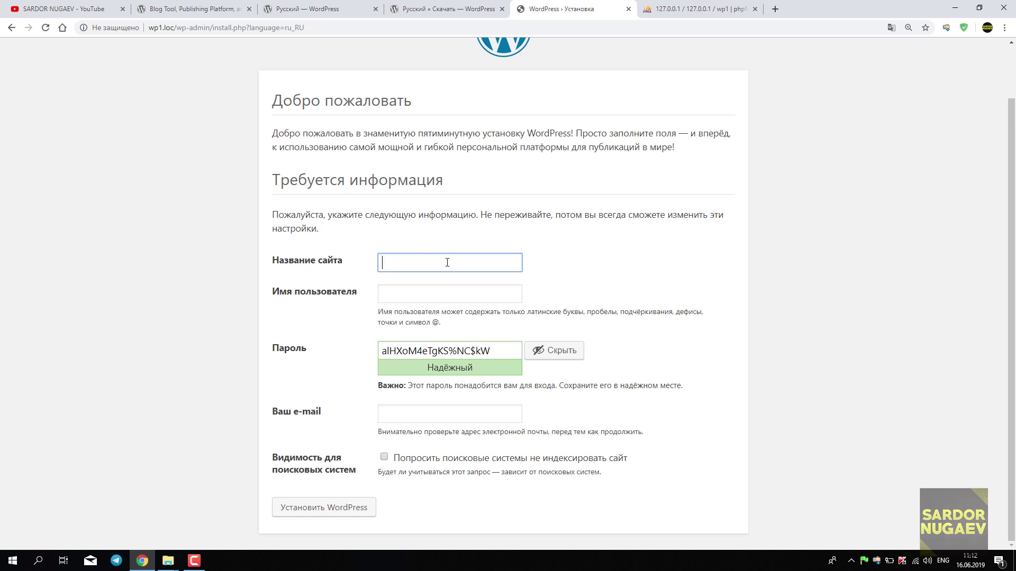
pyautogui.write('Sa')
pyautogui.press('BackSpace')
pyautogui.press('BackSpace')
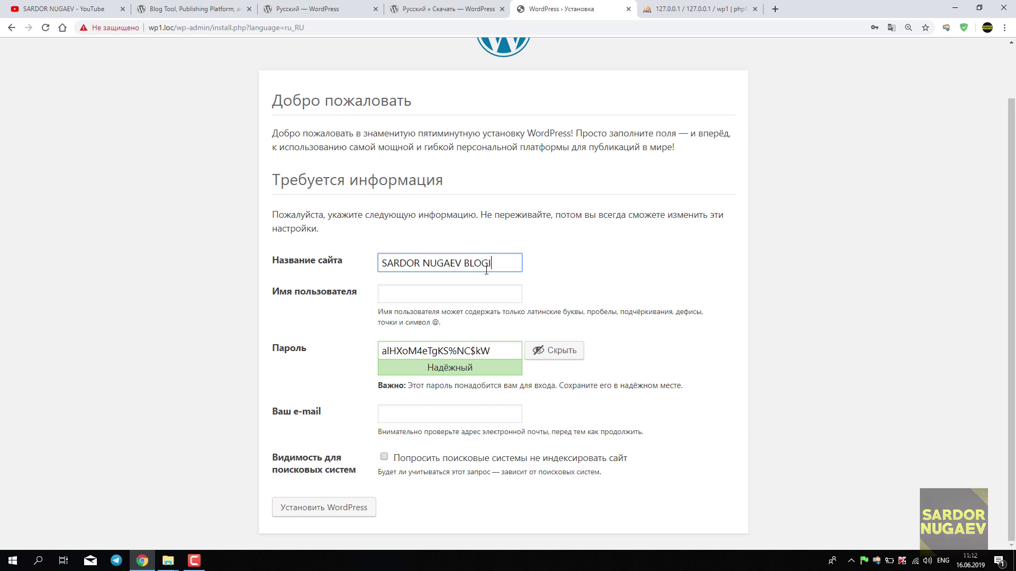
pyautogui.moveTo(490, 263); pyautogui.dragTo(345, 264)
pyautogui.click(617, 286)
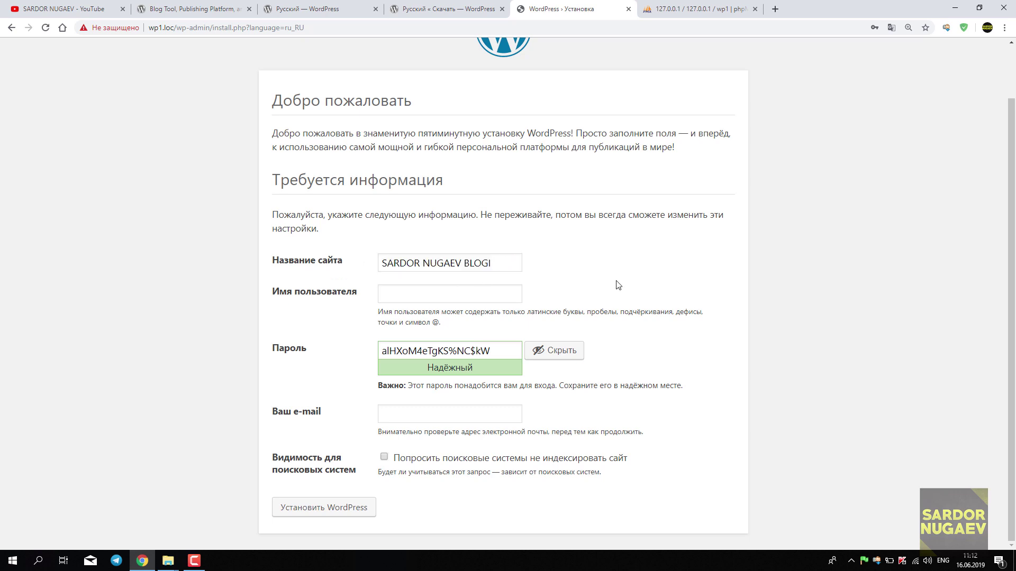
# Set the administrator username 'Имя пользователя' to admin.
pyautogui.click(426, 295)
pyautogui.click(584, 293)
pyautogui.click(494, 294)
pyautogui.write('a')
pyautogui.write('DMIN')
pyautogui.press('BackSpace')
pyautogui.press('BackSpace')
pyautogui.press('BackSpace')
pyautogui.press('BackSpace')
pyautogui.write('d')
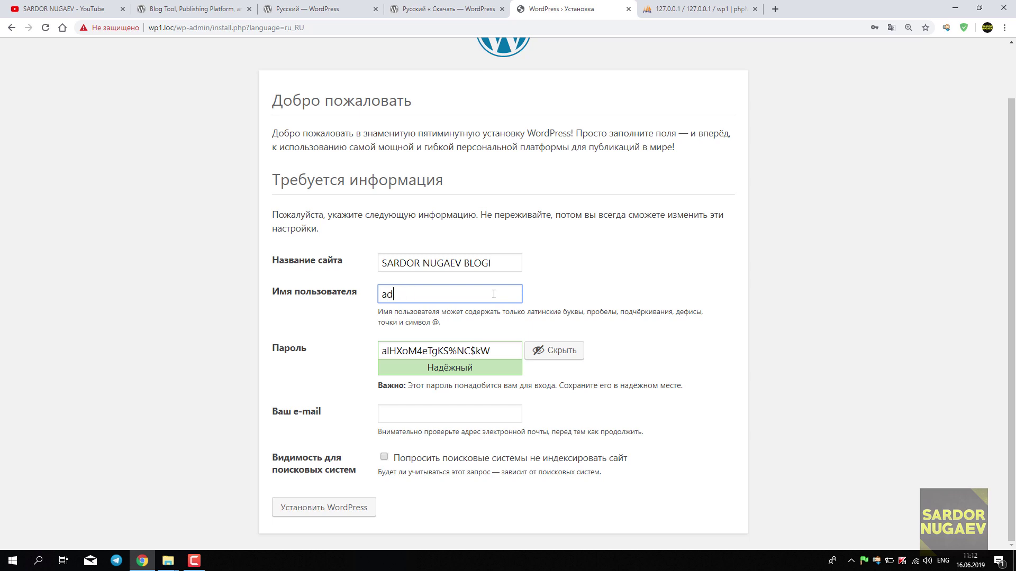
pyautogui.write('min')
pyautogui.moveTo(453, 290); pyautogui.dragTo(336, 296)
pyautogui.click(589, 296)
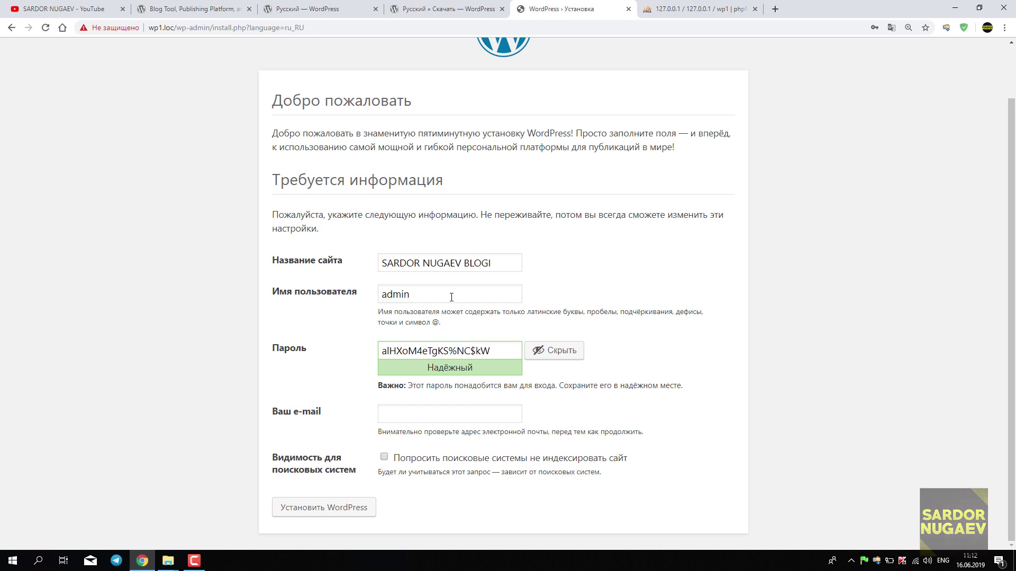
pyautogui.moveTo(511, 350); pyautogui.dragTo(359, 351)
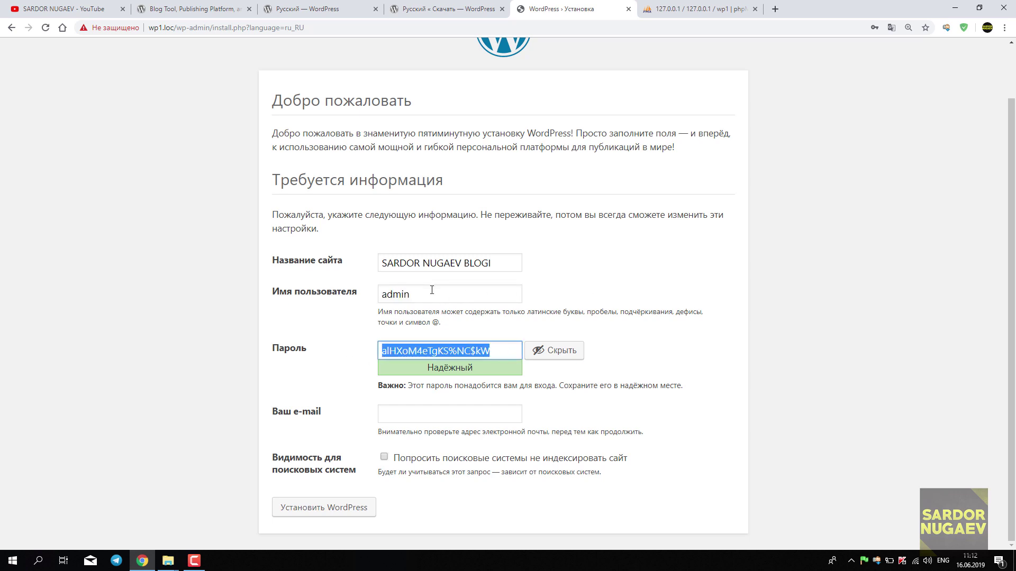
pyautogui.moveTo(433, 291); pyautogui.dragTo(365, 301)
pyautogui.click(579, 290)
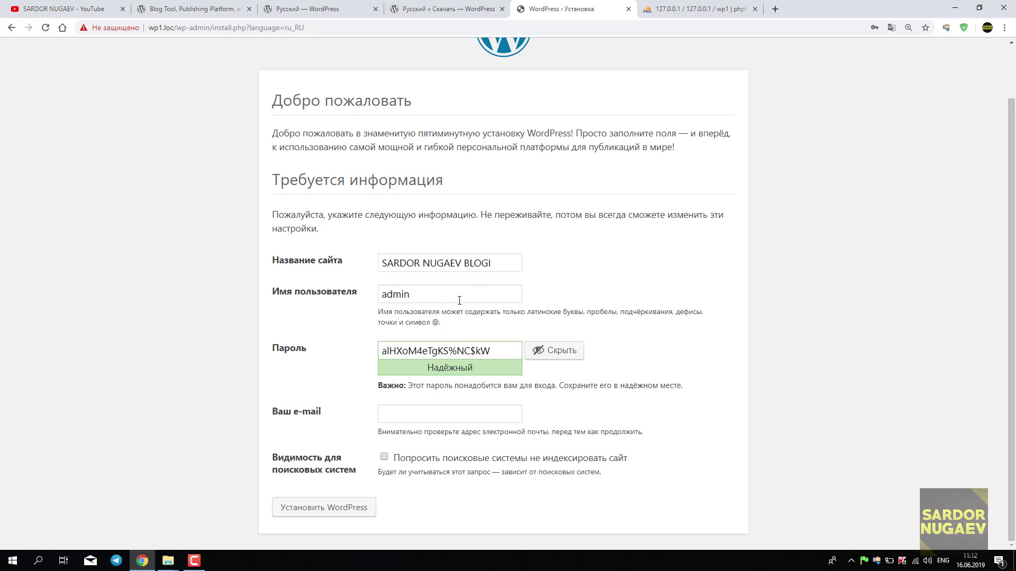
pyautogui.moveTo(456, 297); pyautogui.dragTo(357, 299)
pyautogui.click(359, 311)
# Replace the generated password with a short weak one and allow using the weak password.
pyautogui.moveTo(498, 350); pyautogui.dragTo(377, 352)
pyautogui.moveTo(509, 349); pyautogui.dragTo(370, 350)
pyautogui.click(357, 353)
pyautogui.moveTo(512, 349); pyautogui.dragTo(361, 359)
pyautogui.click(360, 359)
pyautogui.moveTo(503, 349); pyautogui.dragTo(361, 355)
pyautogui.click(360, 354)
pyautogui.moveTo(515, 351); pyautogui.dragTo(361, 353)
pyautogui.write('123123')
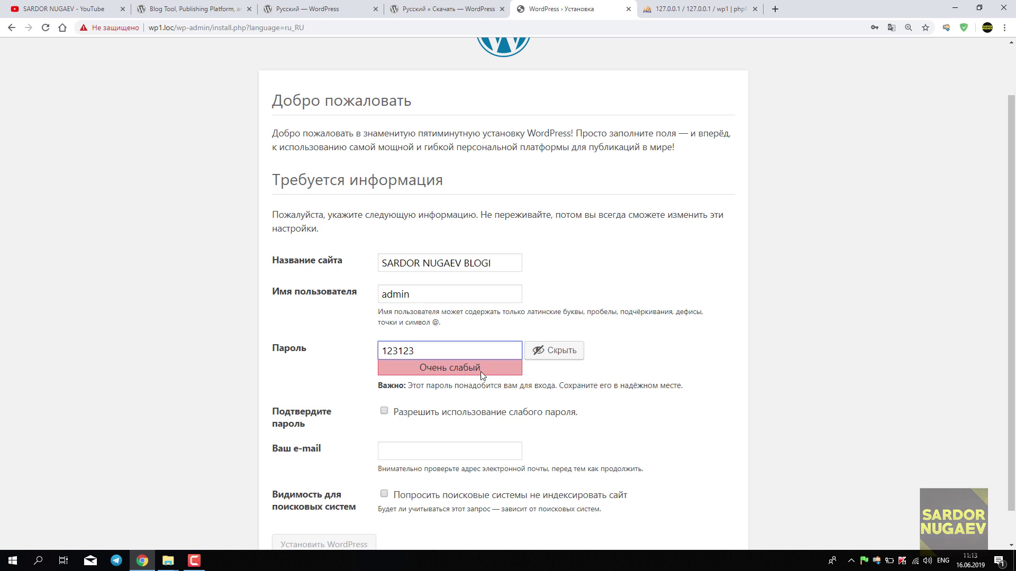
pyautogui.click(384, 413)
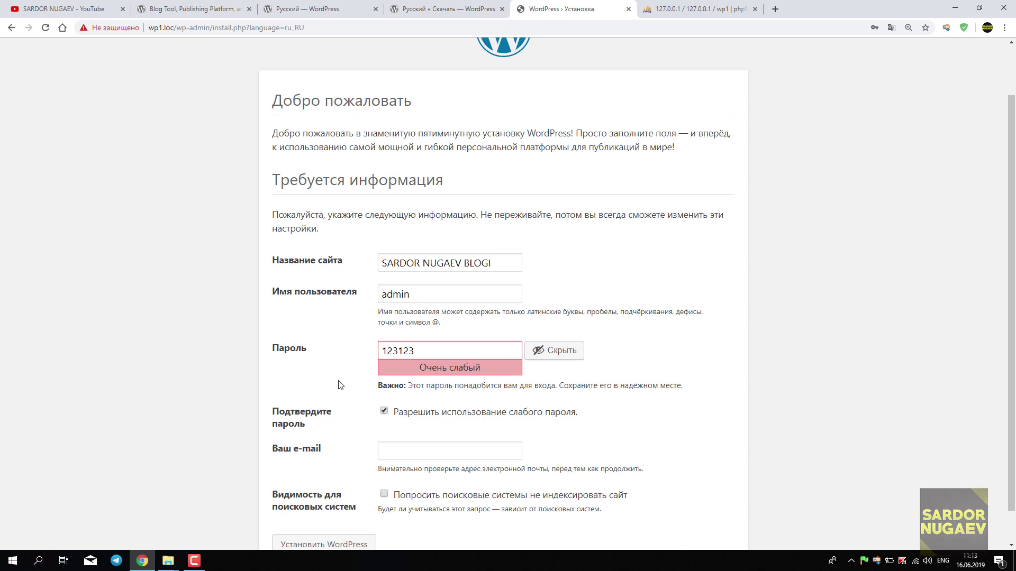
# Enter the administrator's e-mail address.
pyautogui.scroll(-1, 400, 418)
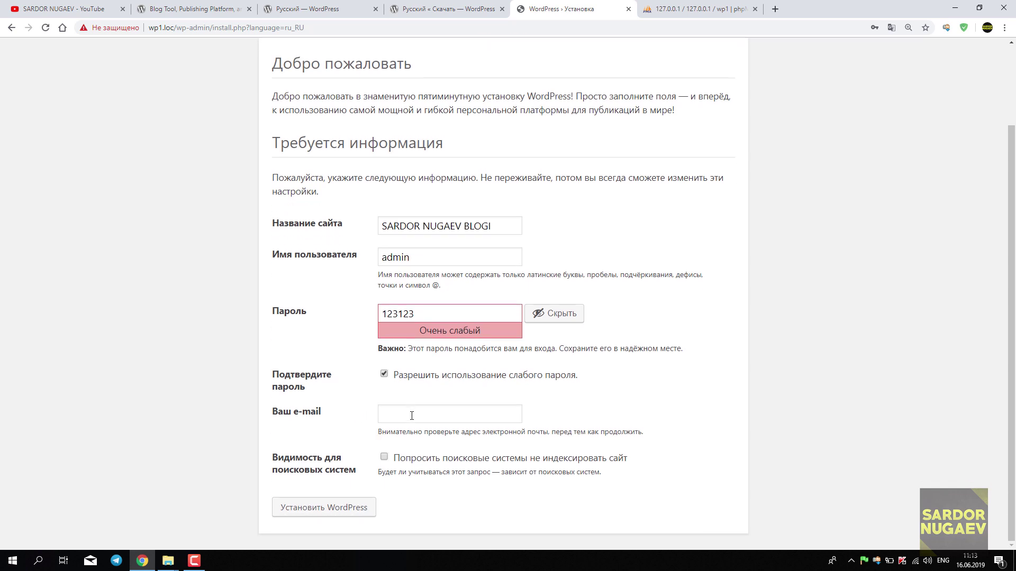
pyautogui.click(412, 416)
pyautogui.click(580, 400)
pyautogui.click(472, 412)
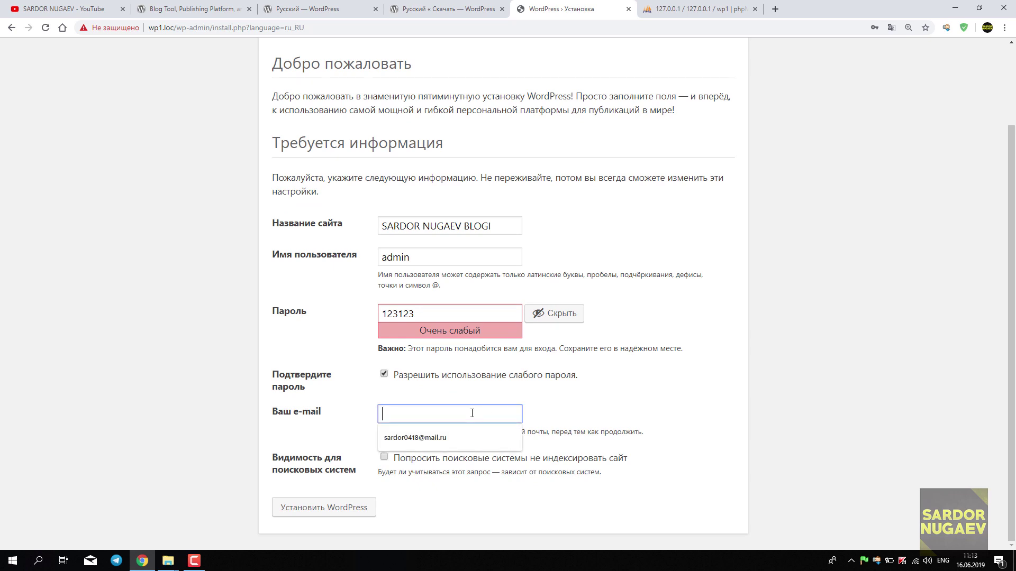
pyautogui.write('admin')
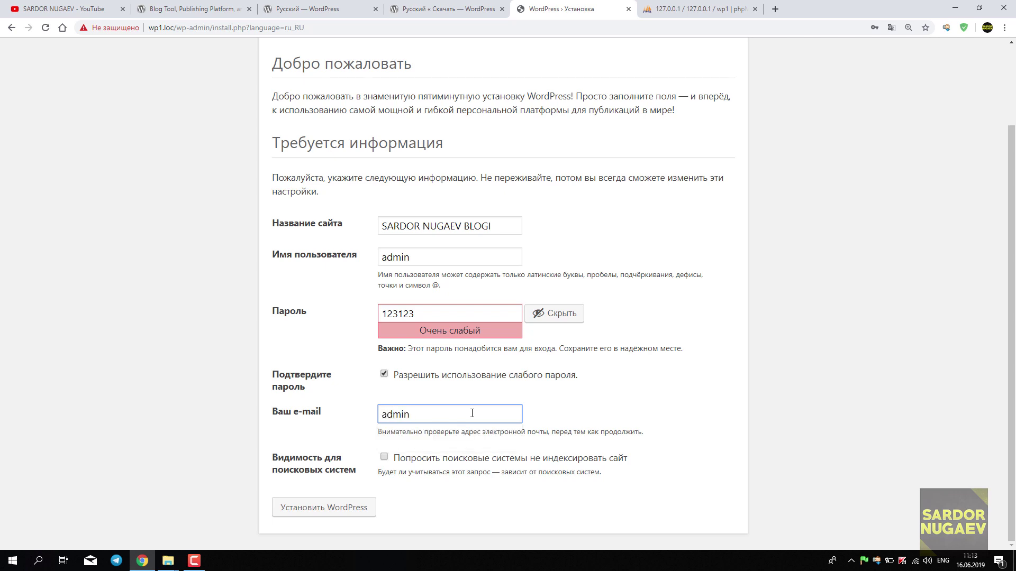
pyautogui.write('@')
pyautogui.write('wp1')
pyautogui.write('.c')
pyautogui.write('om')
pyautogui.press('BackSpace')
pyautogui.press('BackSpace')
pyautogui.press('BackSpace')
pyautogui.write('loc')
# Leave search-engine indexing allowed and start the installation with 'Установить WordPress'.
pyautogui.click(384, 458)
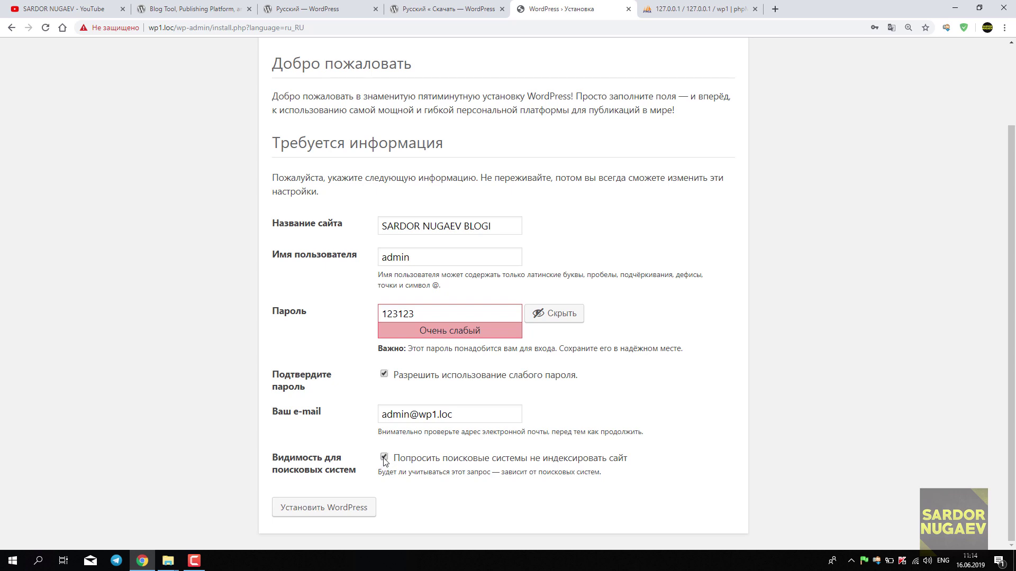
pyautogui.click(385, 458)
pyautogui.click(325, 512)
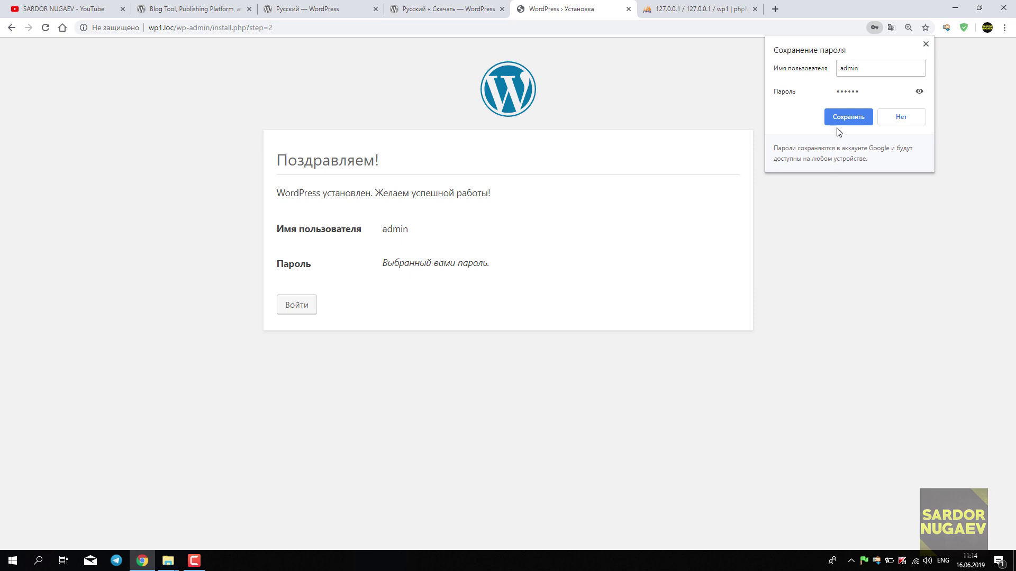
# Decline Chrome's save-password prompt and go from the success page to the login page.
pyautogui.click(910, 119)
pyautogui.moveTo(277, 160); pyautogui.dragTo(454, 247)
pyautogui.click(454, 247)
pyautogui.click(299, 309)
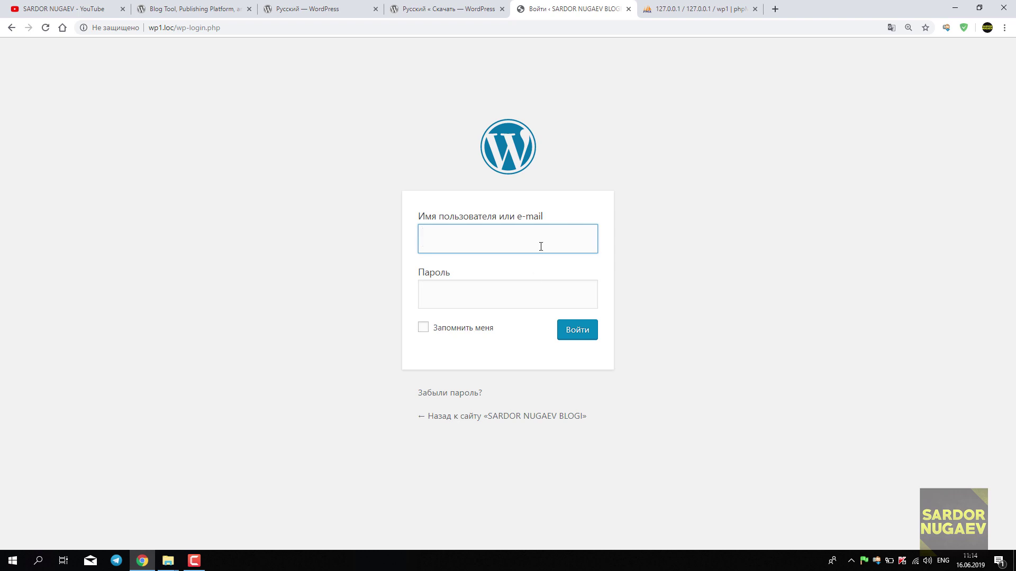
# Sign in on wp-login.php with username admin and the account password.
pyautogui.write('admin')
pyautogui.press('Tab')
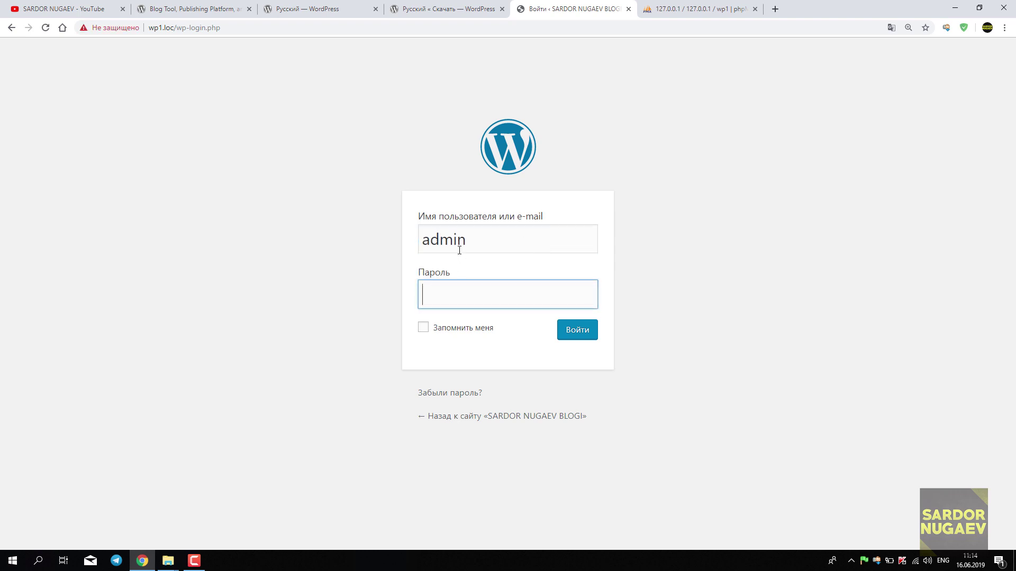
pyautogui.write('admin1')
pyautogui.click(578, 333)
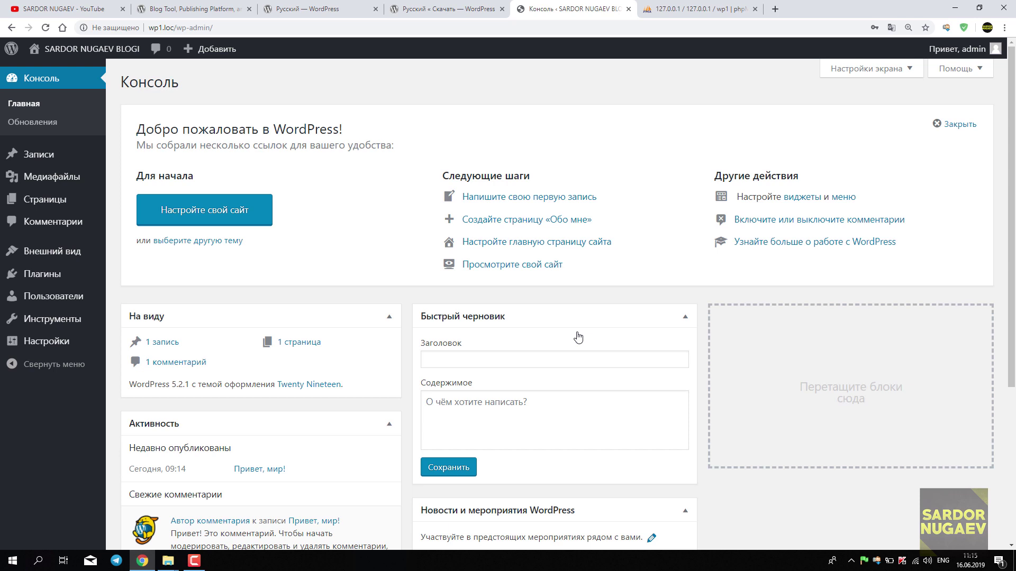
# Browse the wp1.loc front page with its 'Привет, мир!' post, then switch to the YouTube tab.
pyautogui.moveTo(109, 50)
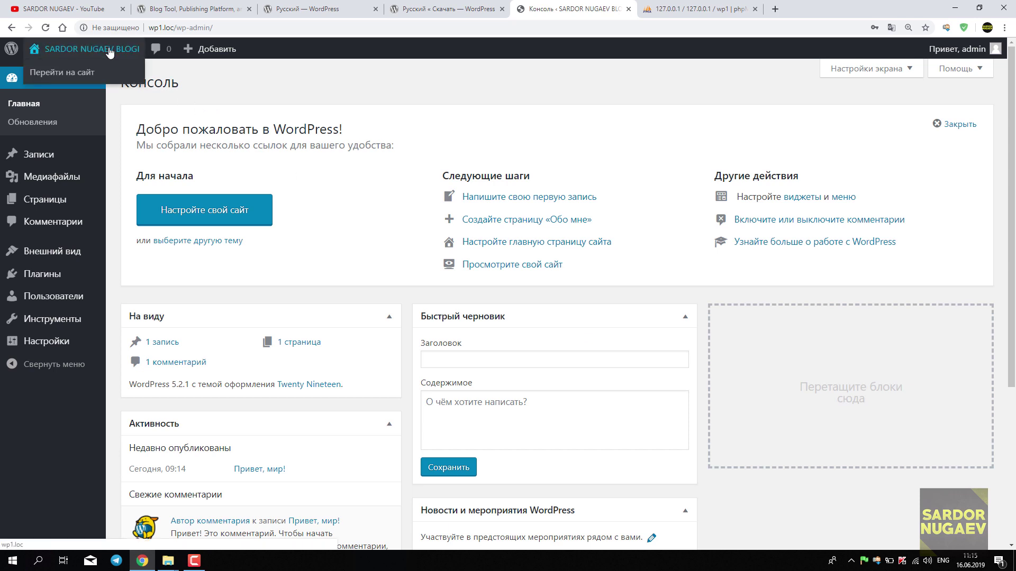
pyautogui.click(82, 78)
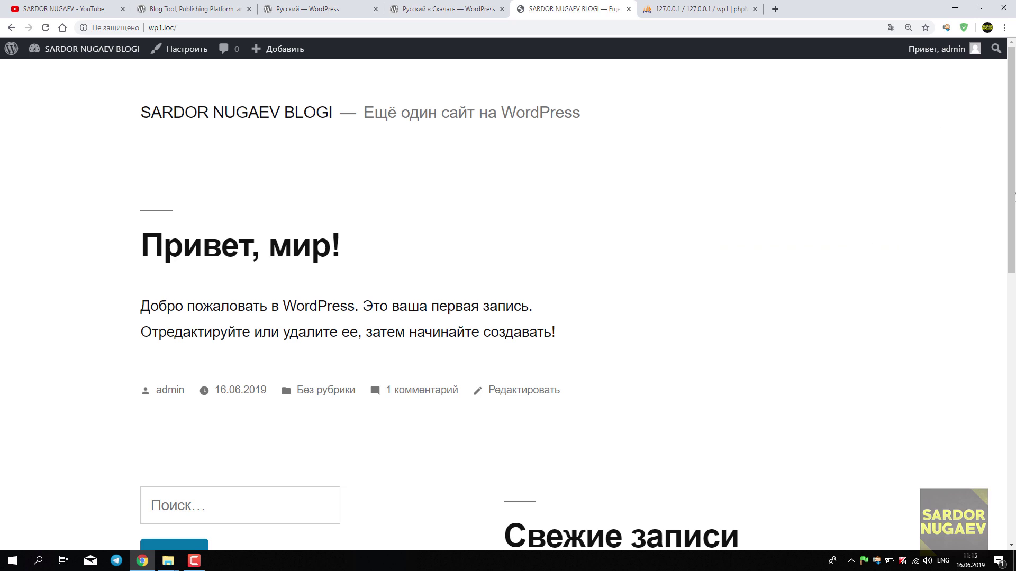
pyautogui.scroll(-1, 1006, 159)
pyautogui.scroll(1, 994, 125)
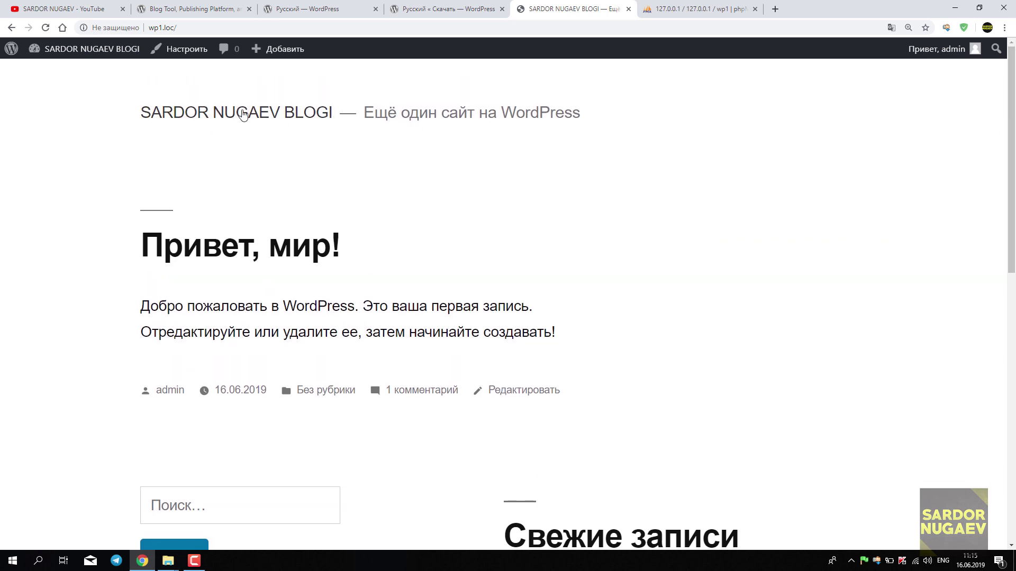
pyautogui.scroll(-2, 1002, 188)
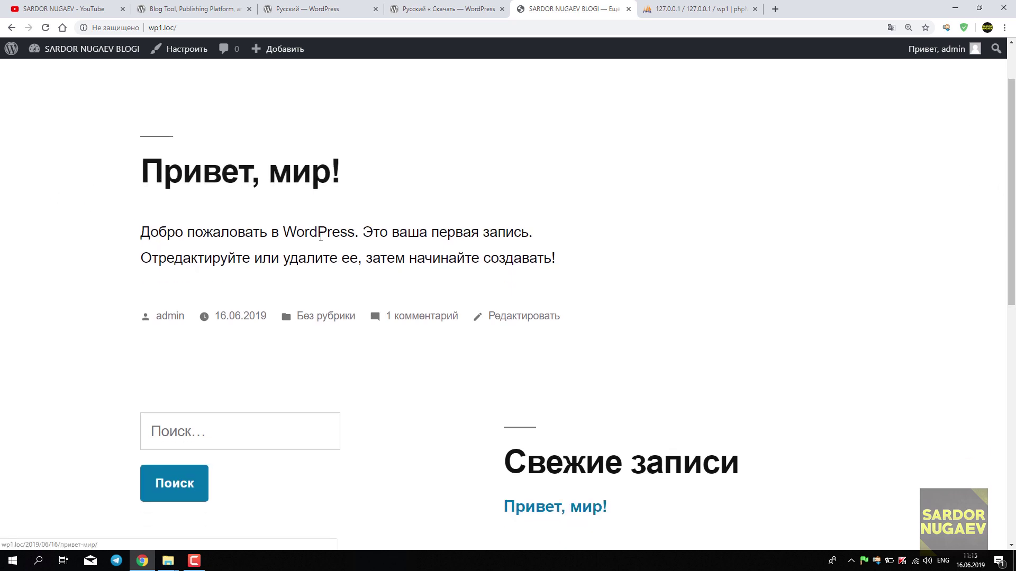
pyautogui.scroll(-4, 292, 264)
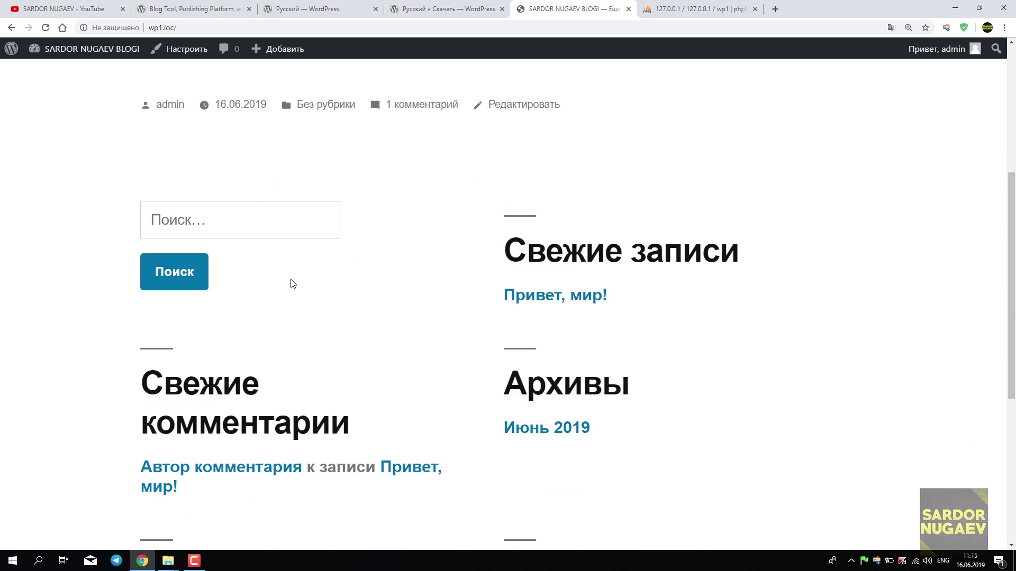
pyautogui.hotkey('ctrl', '-')
pyautogui.scroll(5, 349, 324)
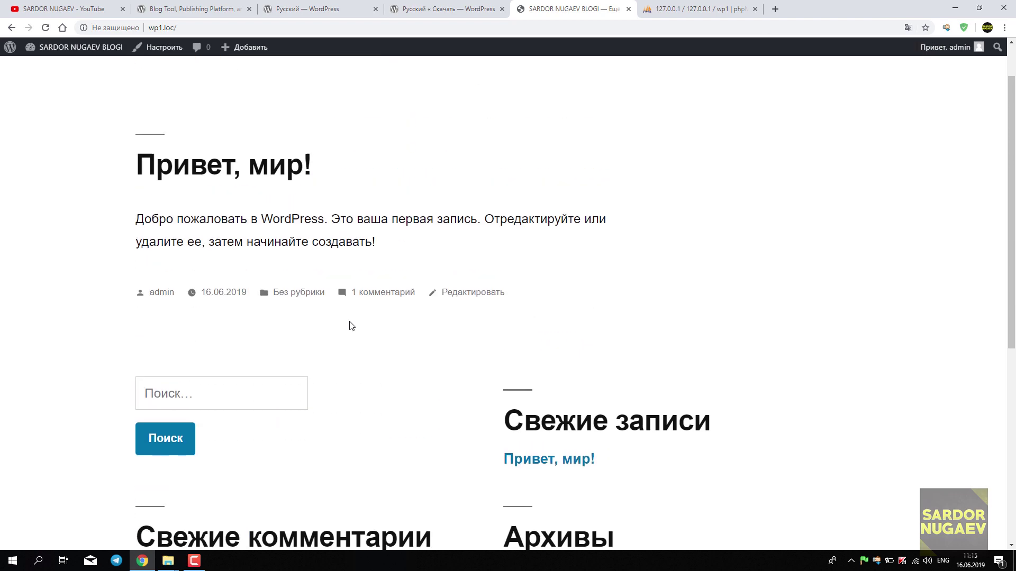
pyautogui.scroll(-8, 351, 325)
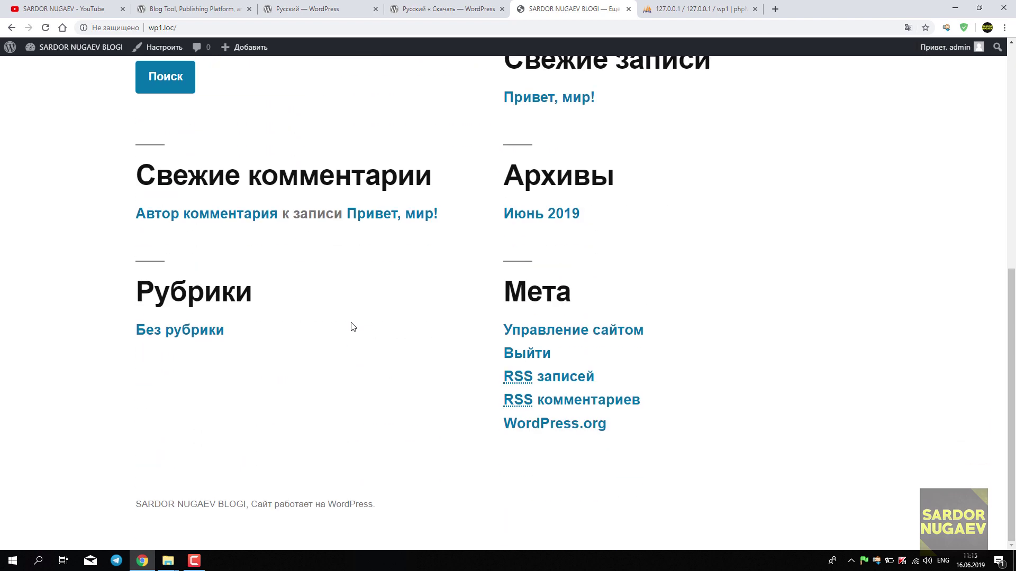
pyautogui.scroll(5, 353, 333)
pyautogui.scroll(3, 353, 337)
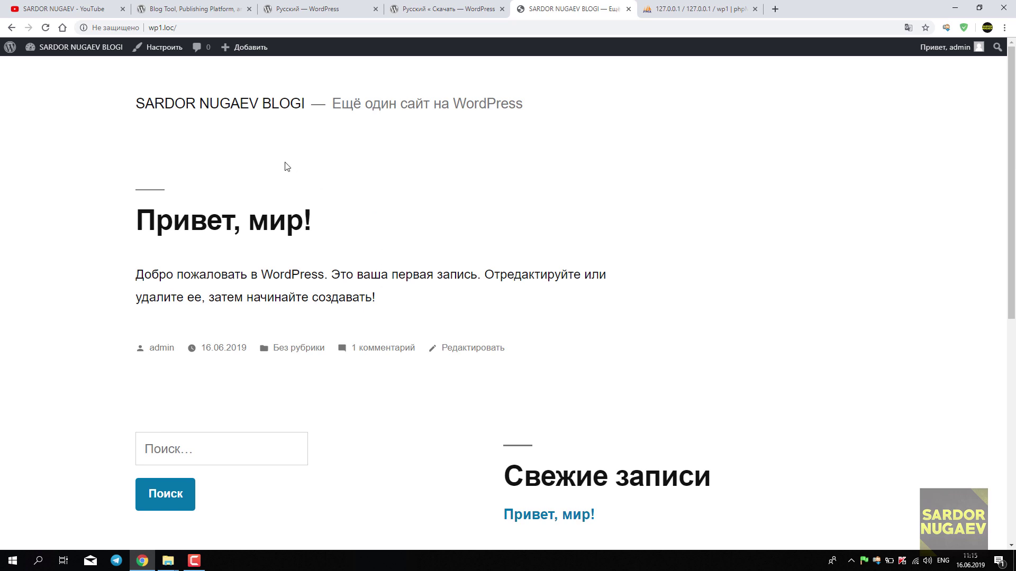
pyautogui.click(62, 9)
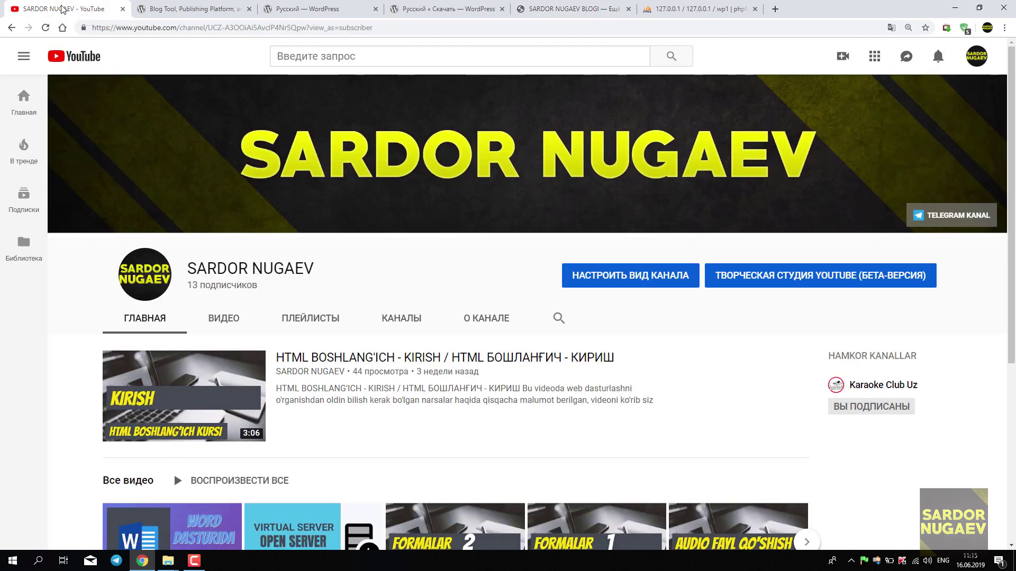